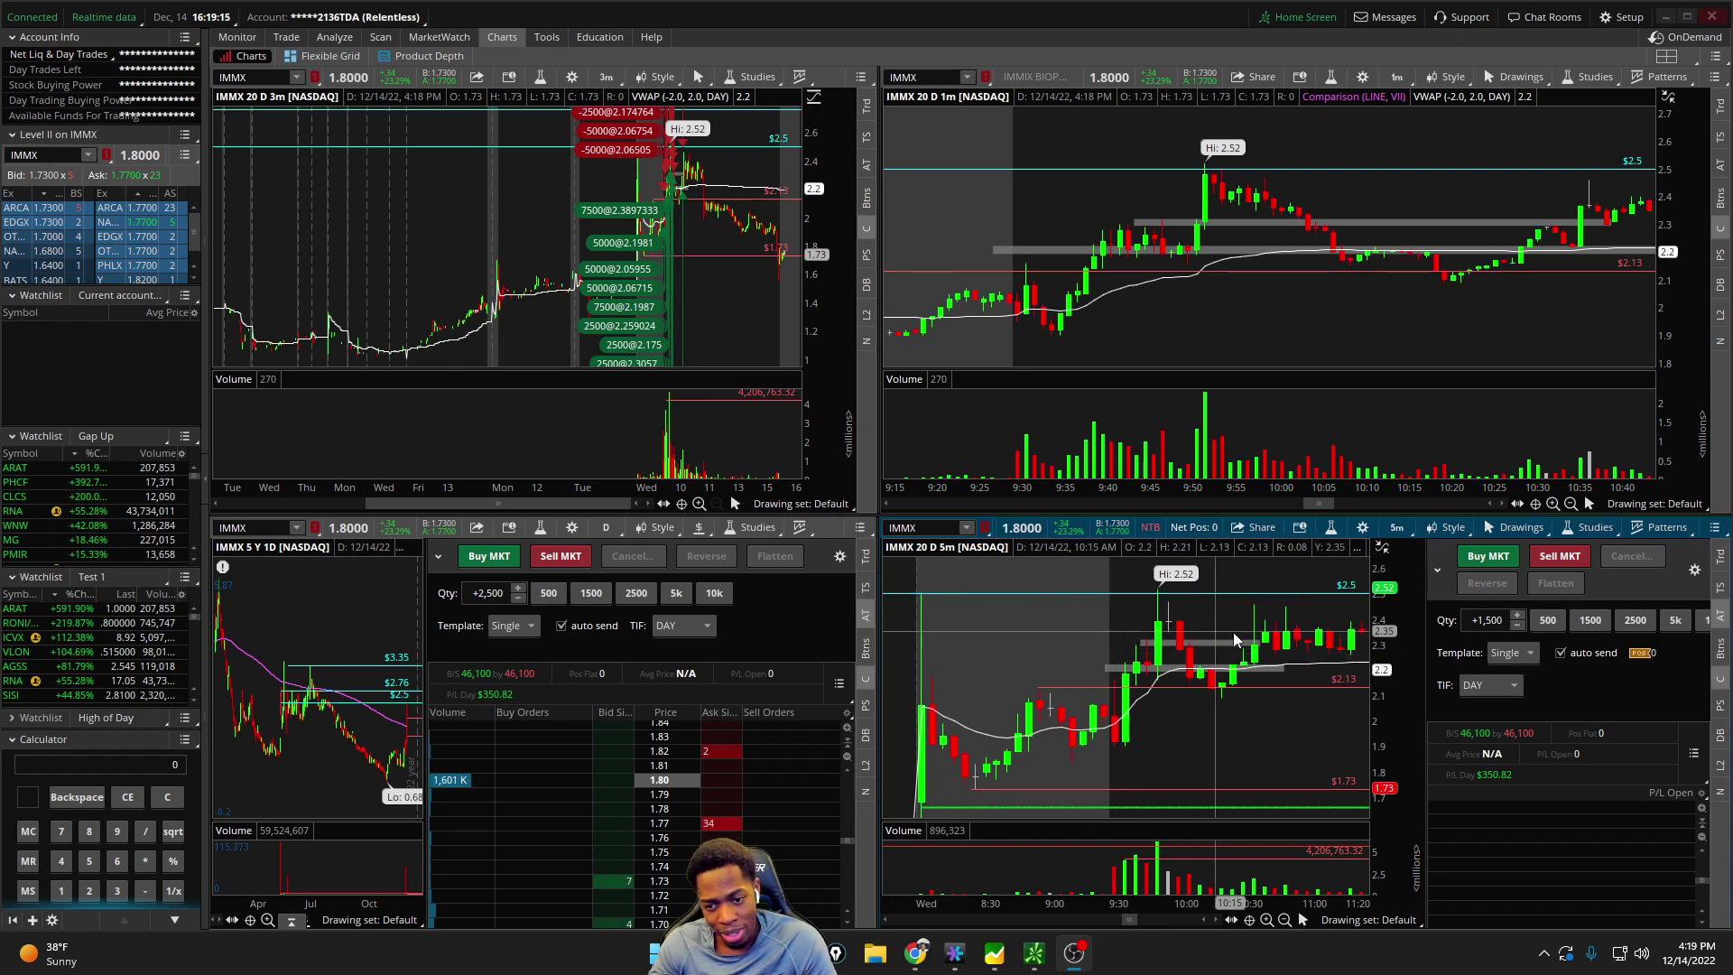
Zoom the 1-minute chart in and measure the 9:25–9:48 price move with the range tool
scroll(1092, 359, up, 3)
scroll(1094, 352, up, 3)
drag(1131, 335, 1335, 237)
Draw red trendlines along the early lows and the opening rally on the 1-minute chart
right_click(1122, 265)
click(1136, 312)
click(1107, 256)
click(1159, 311)
click(1158, 312)
click(1292, 213)
click(1030, 246)
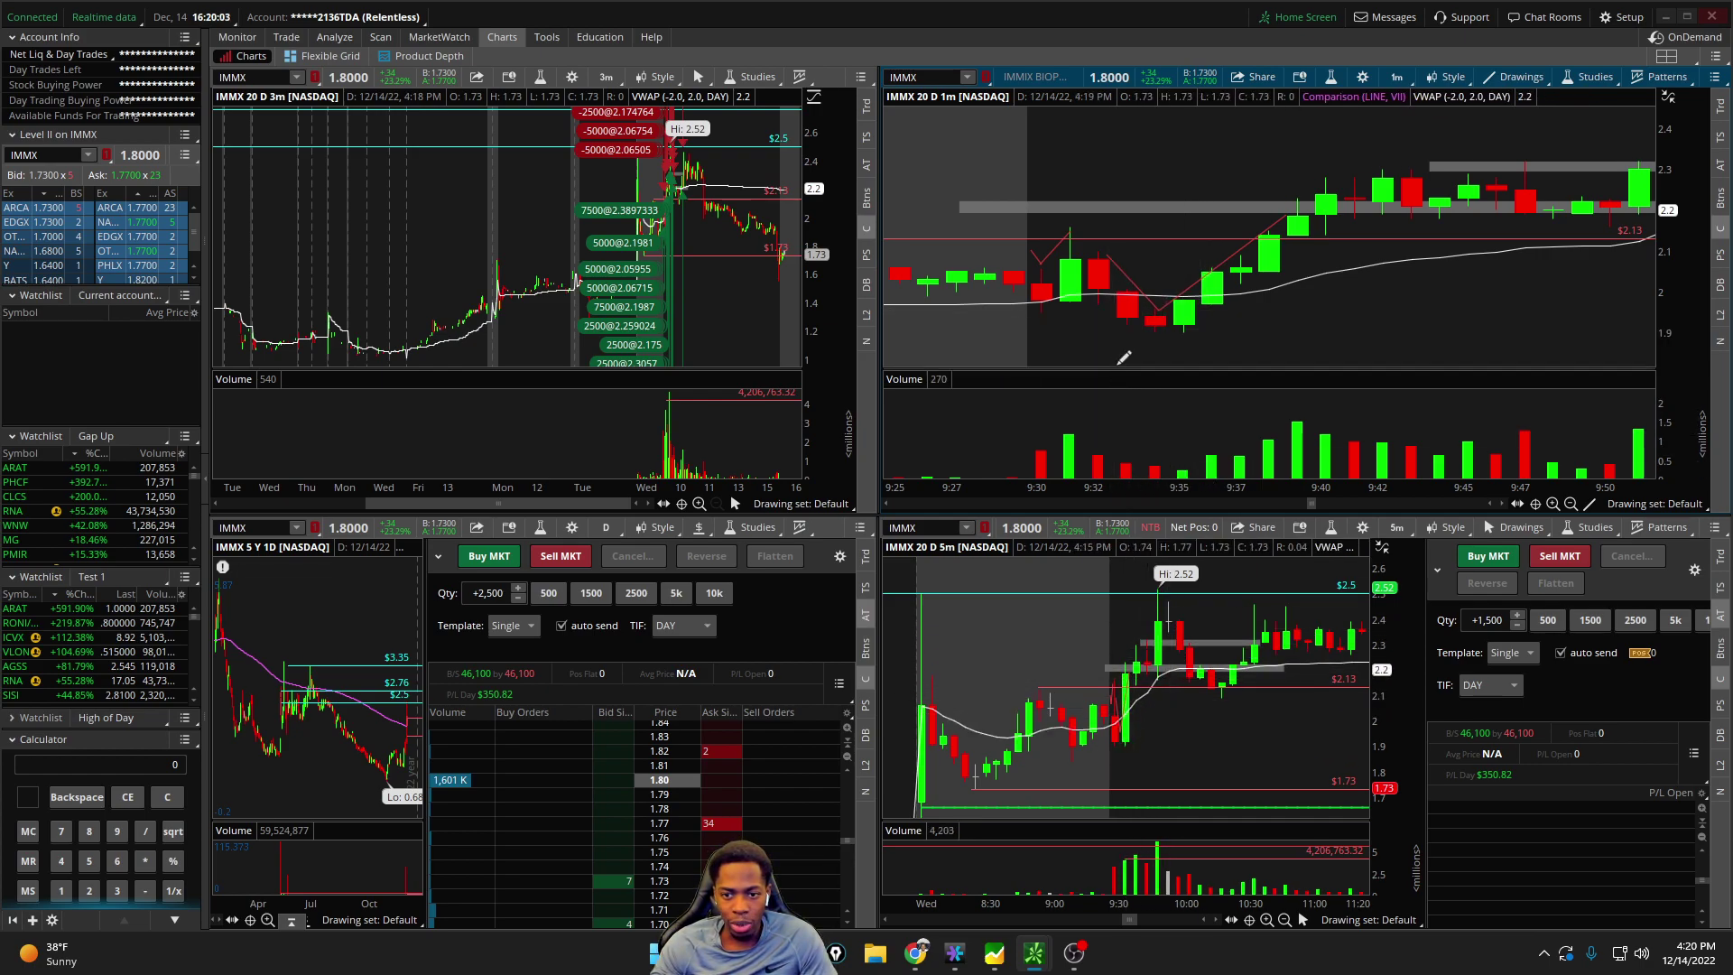
Draw a trendline across the 1-minute volume bars to 9:35, then zoom the 3-minute chart to one day
right_click(1103, 464)
click(1121, 512)
mouse_move(1091, 452)
mouse_down()
mouse_move(1191, 471)
mouse_move(1173, 467)
mouse_up()
scroll(744, 186, up, 5)
scroll(651, 210, up, 3)
Place two red arrows under the 9:34–9:36 low candles on the 1-minute chart
middle_click(1162, 343)
click(1171, 446)
click(1147, 337)
click(1177, 337)
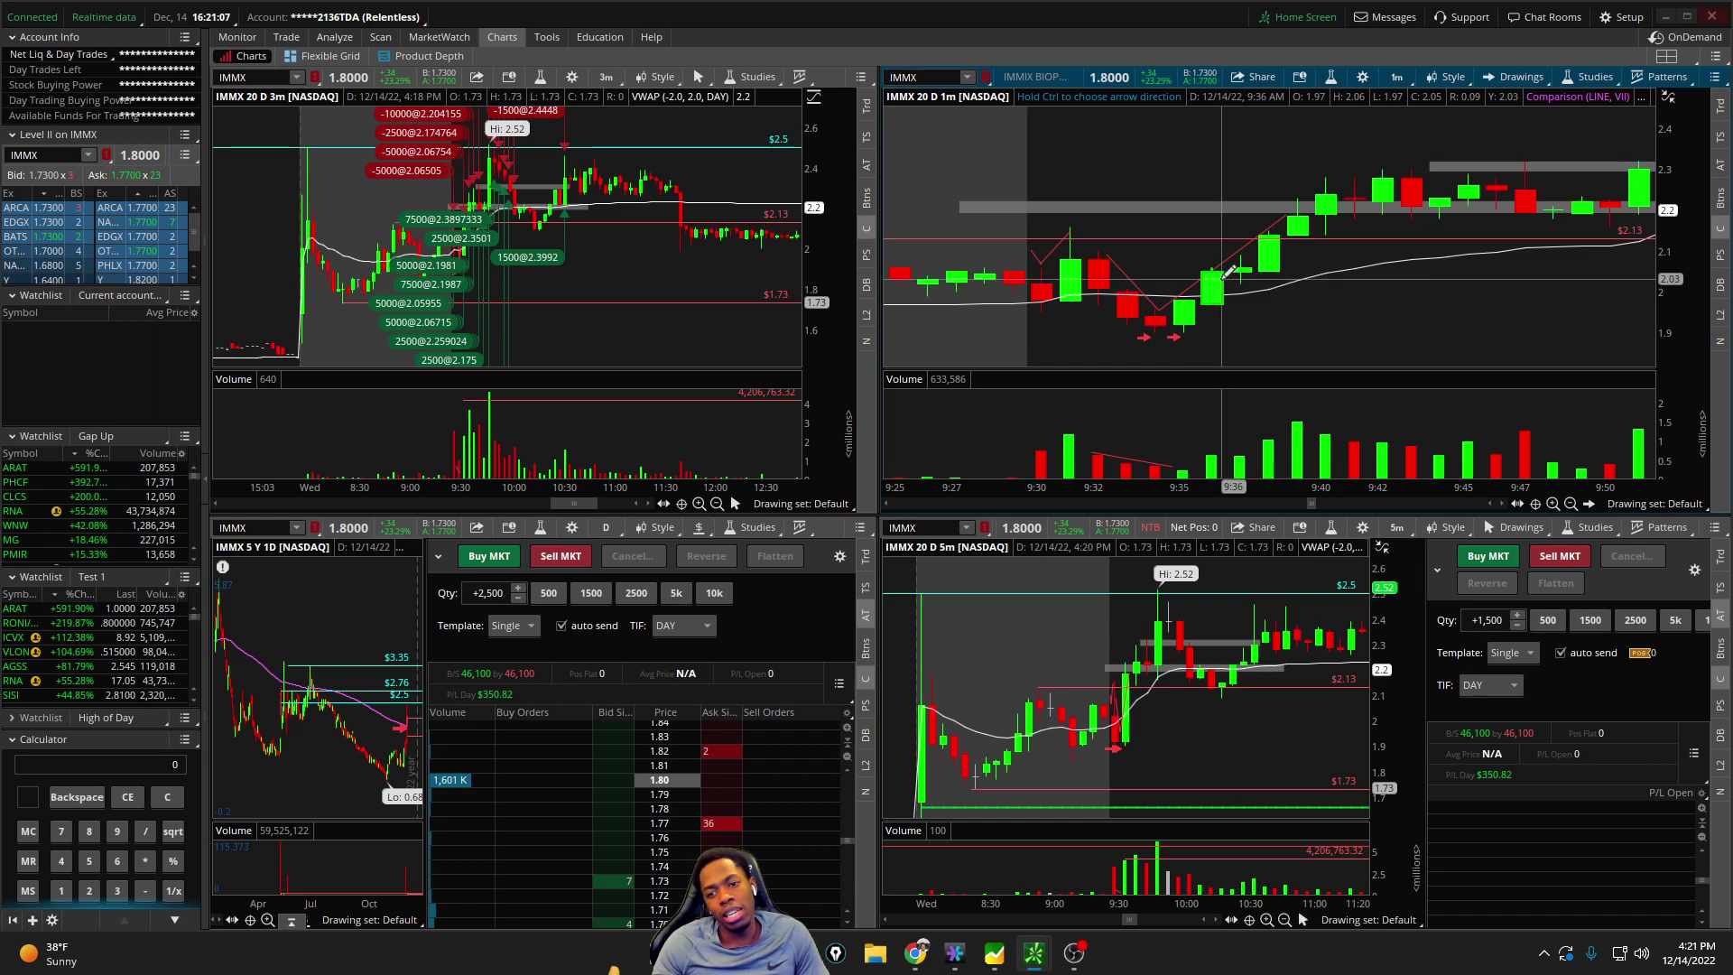
Open the Account Statement and scroll the 12/14/22 IMMX trade history to the 9:31–9:45 fills
click(245, 38)
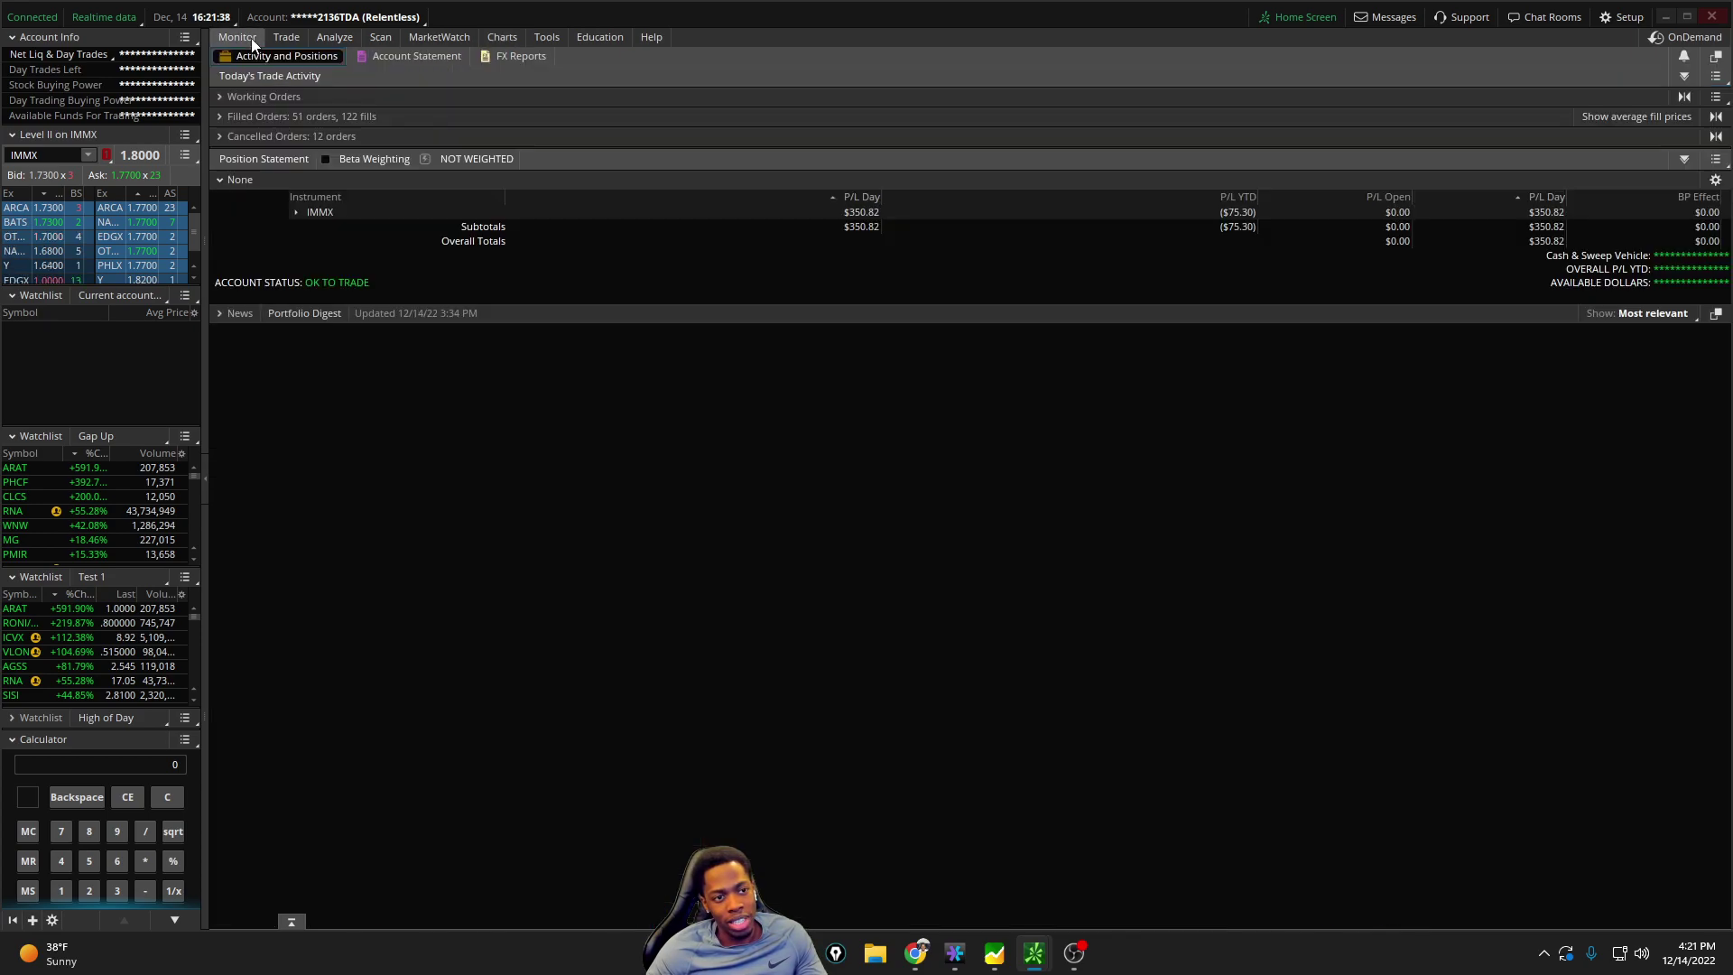
click(397, 56)
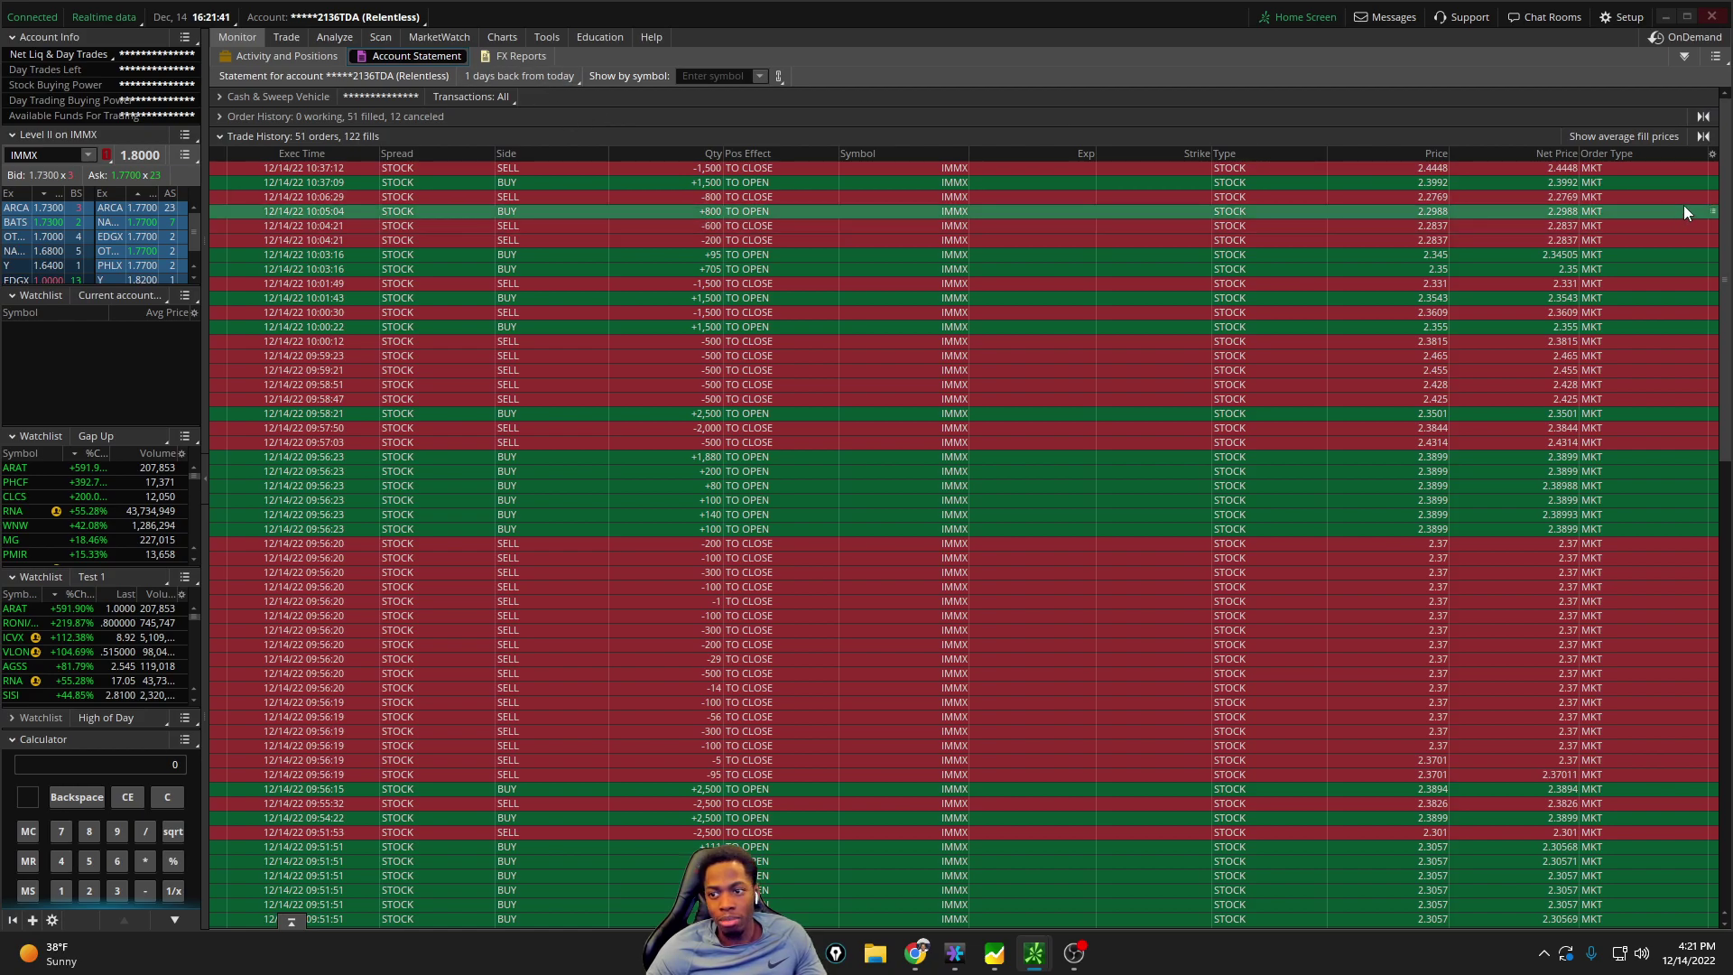
drag(1720, 208, 1708, 556)
click(502, 37)
click(228, 38)
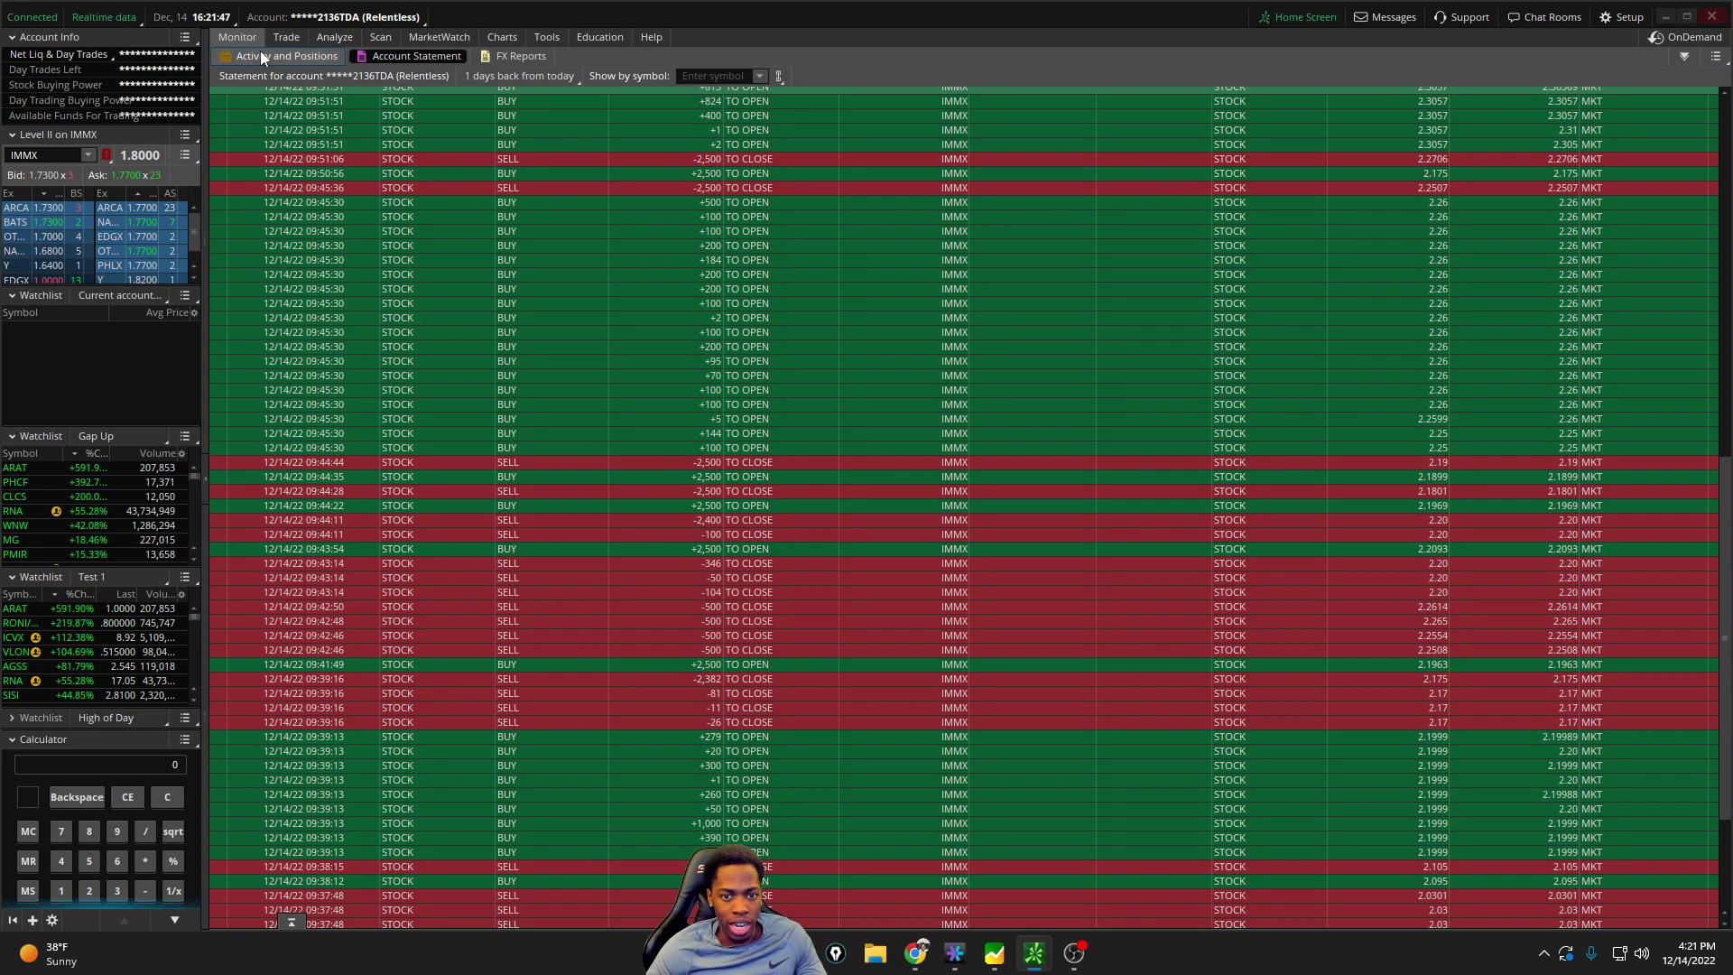
scroll(1294, 496, down, 5)
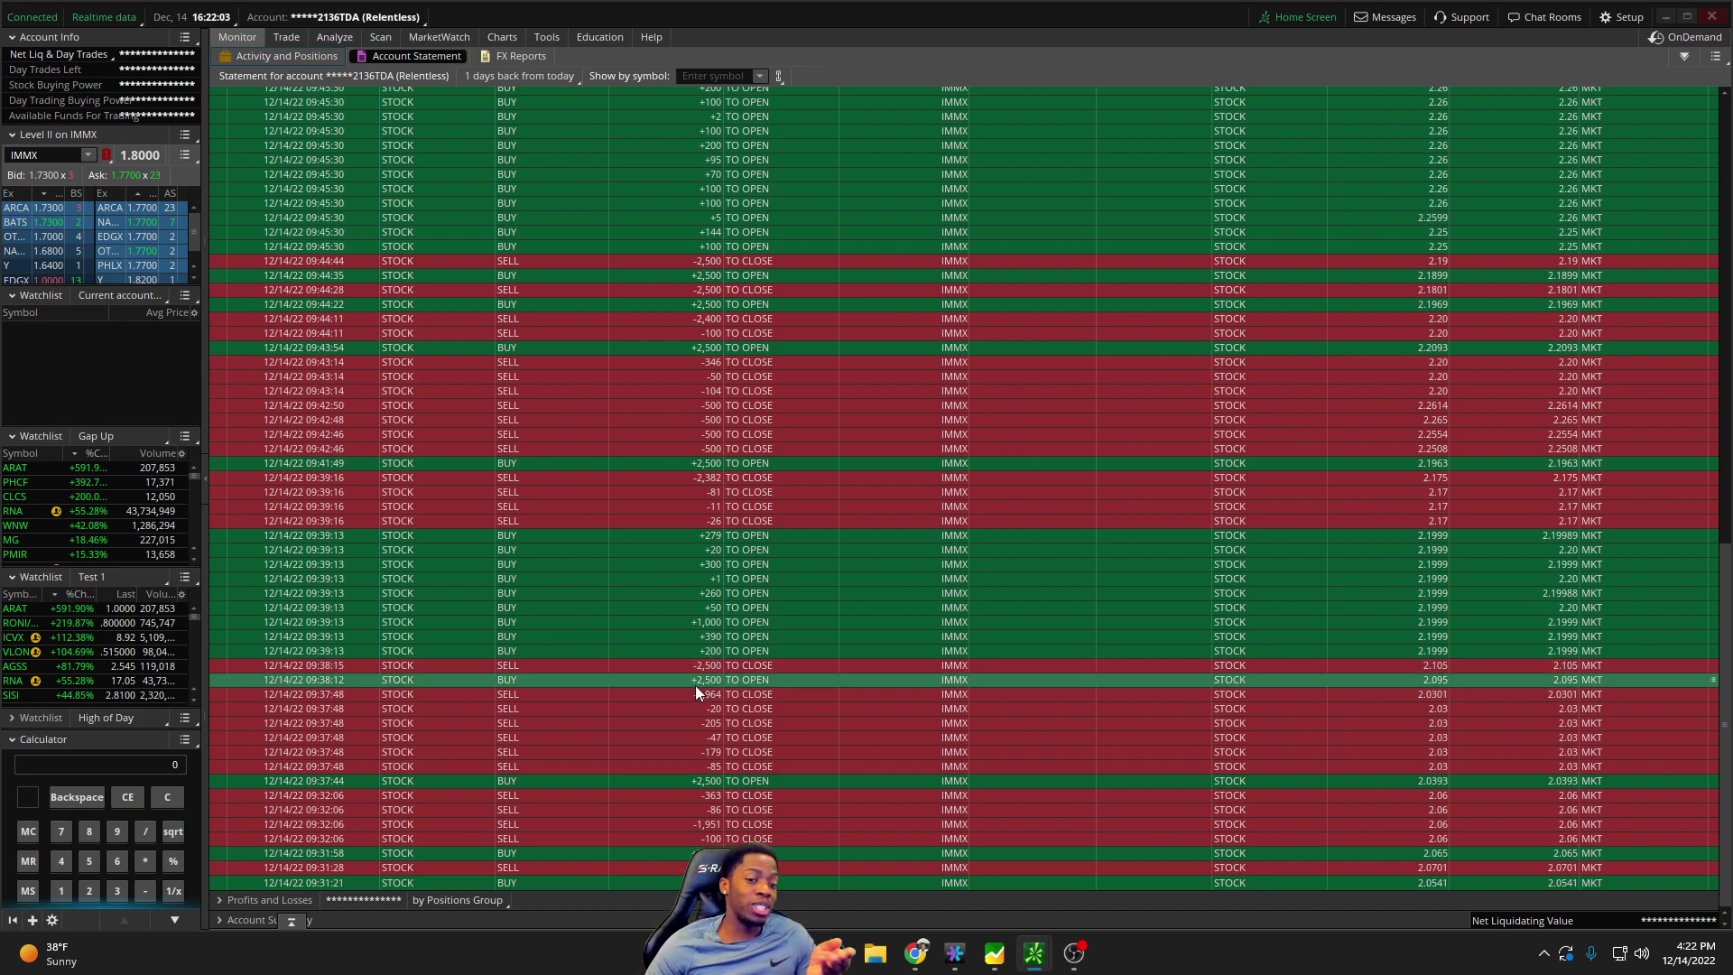
click(237, 37)
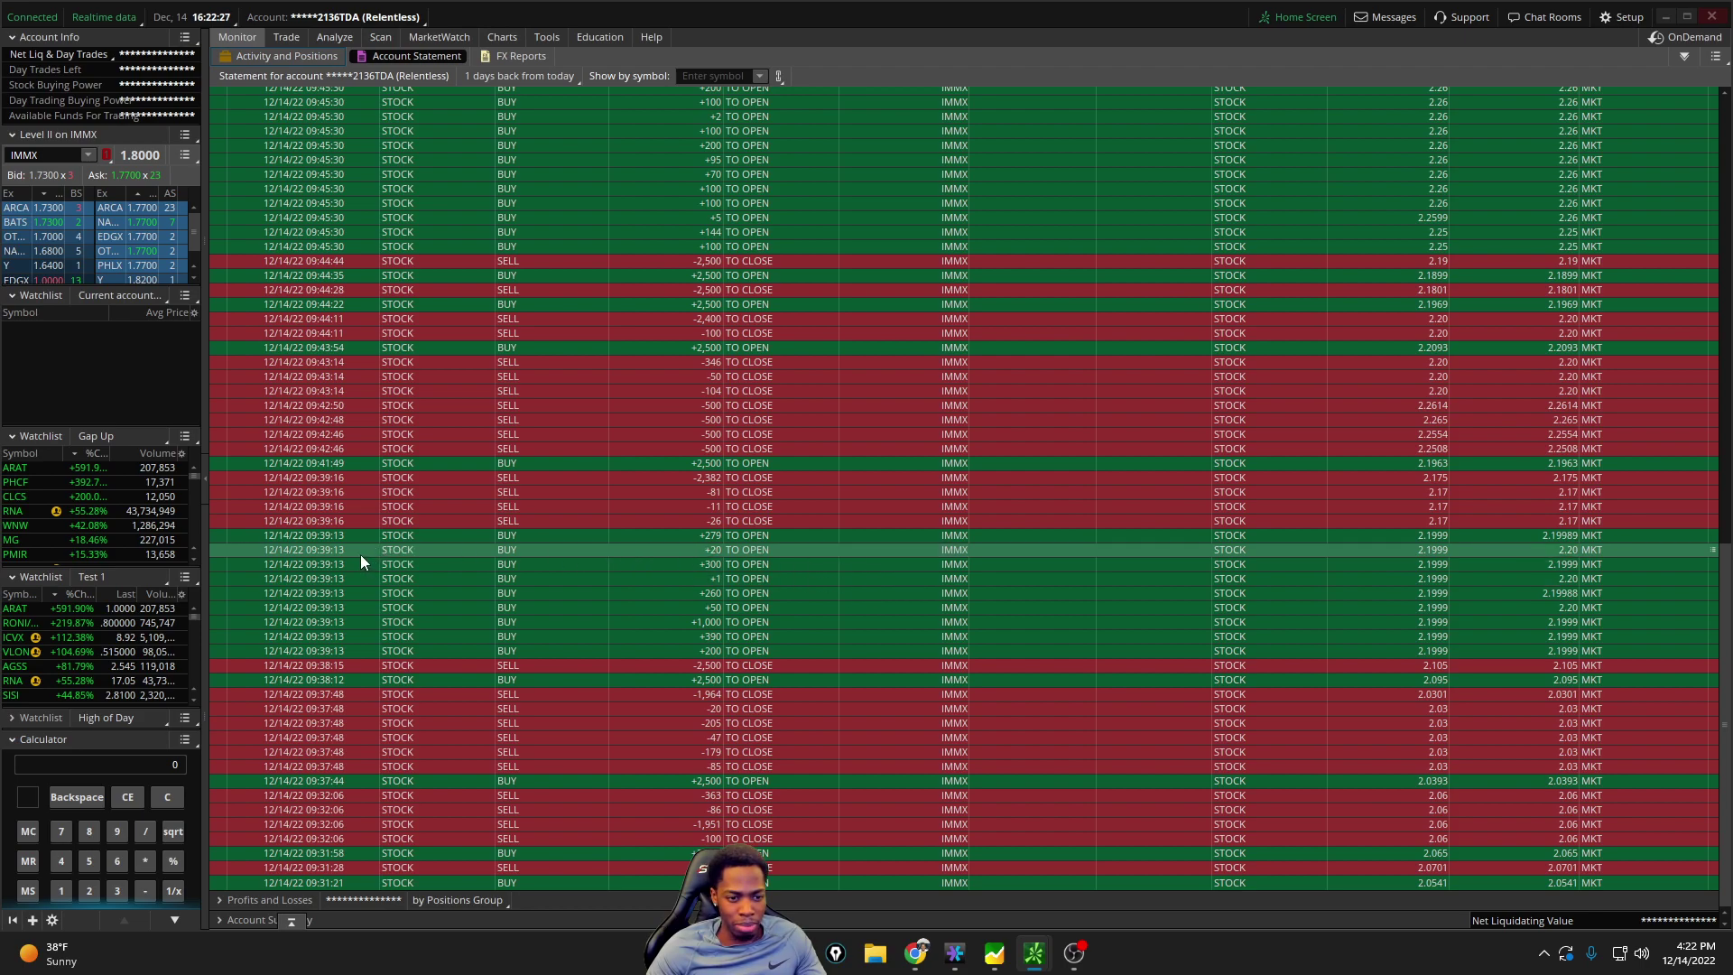
Return to the chart grid, scroll the 1-minute chart to 9:28–9:54, and dismiss the drawing tools
click(501, 40)
scroll(1178, 284, down, 3)
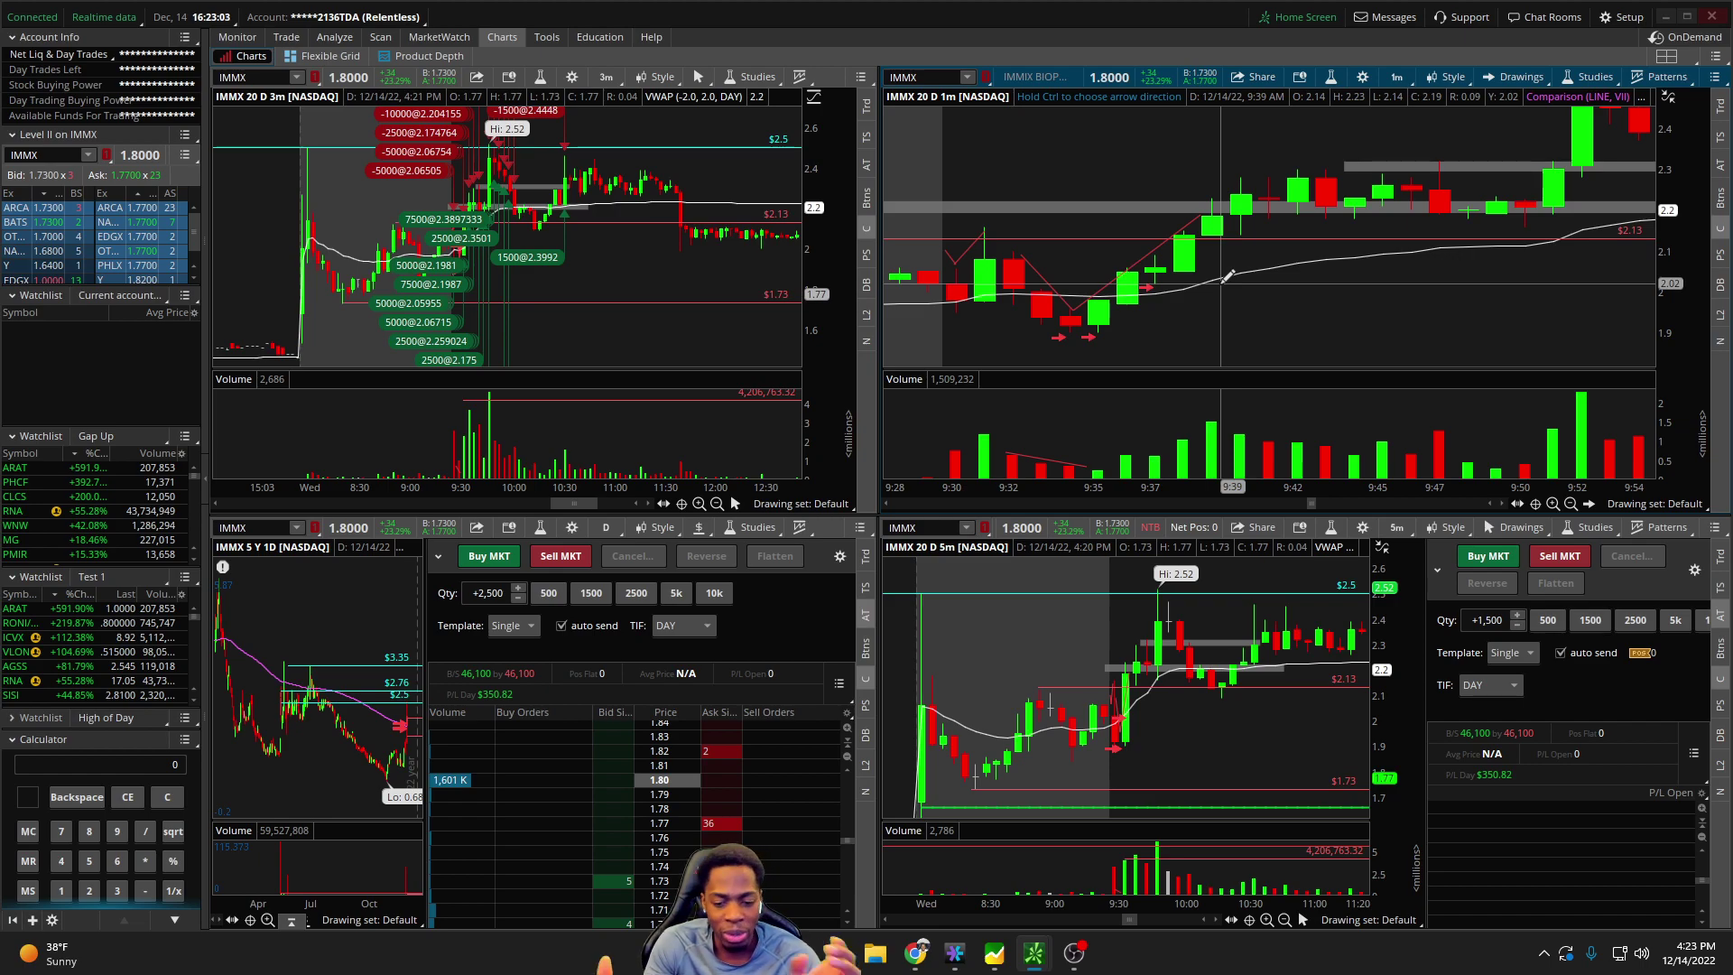
middle_click(1262, 323)
click(1265, 320)
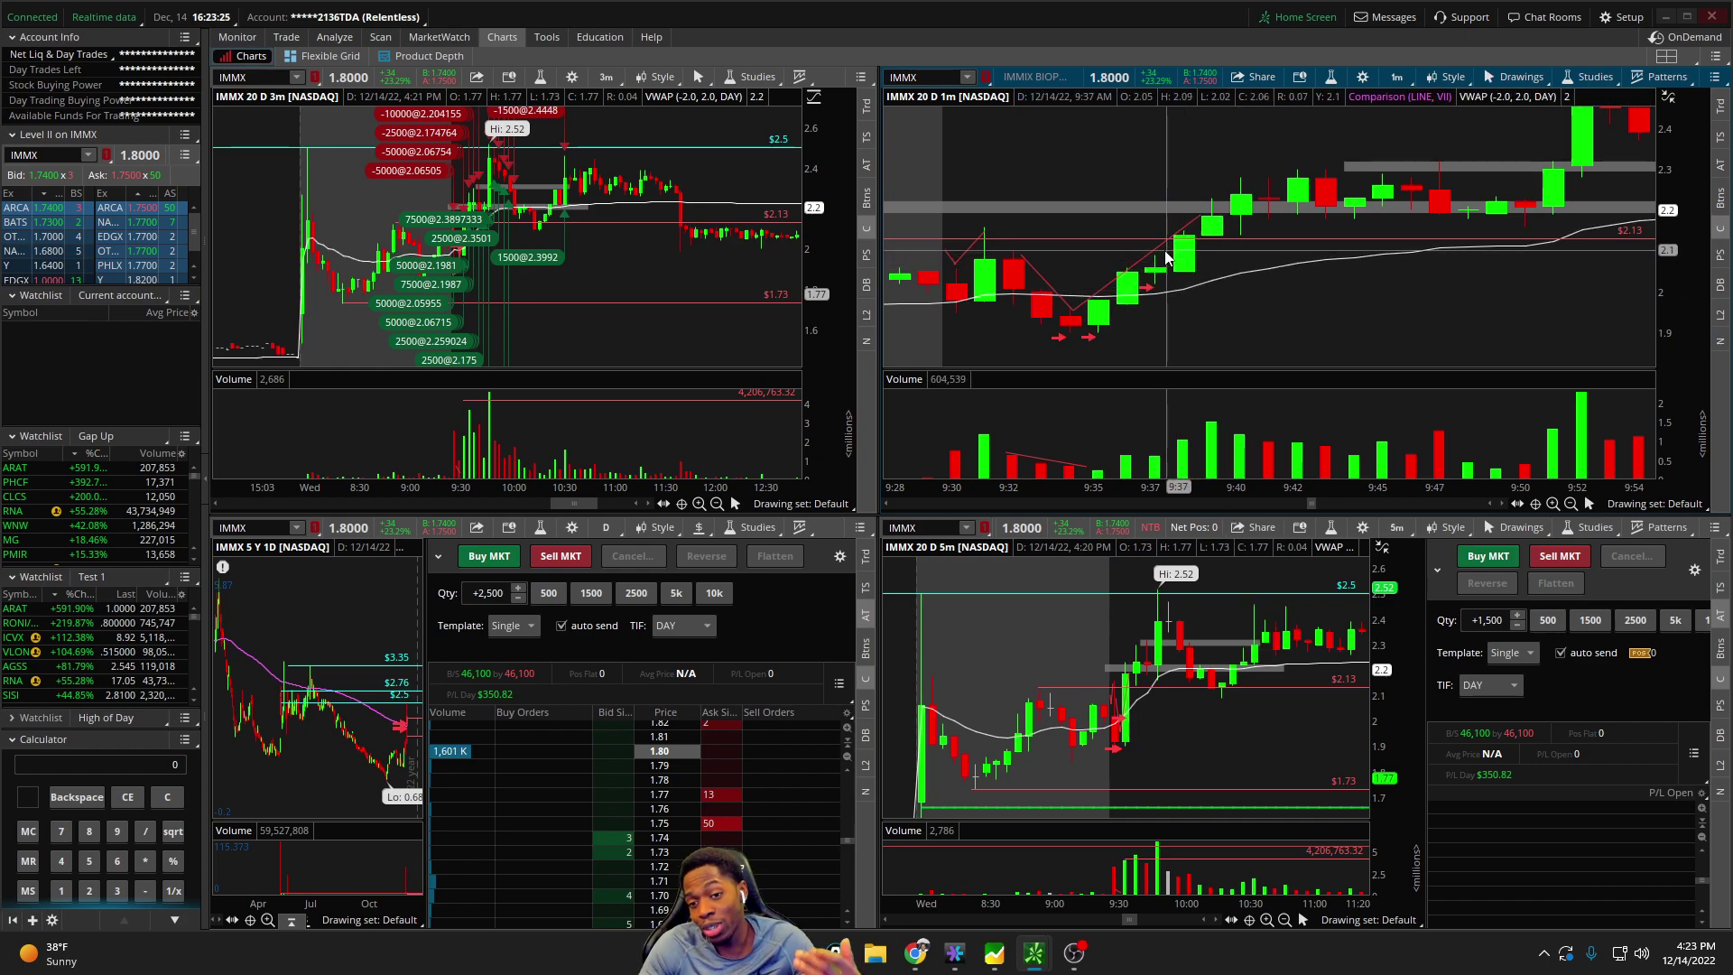
Reopen the Account Statement and scroll the IMMX fills from 9:32 to the 9:45:36 sell
click(237, 38)
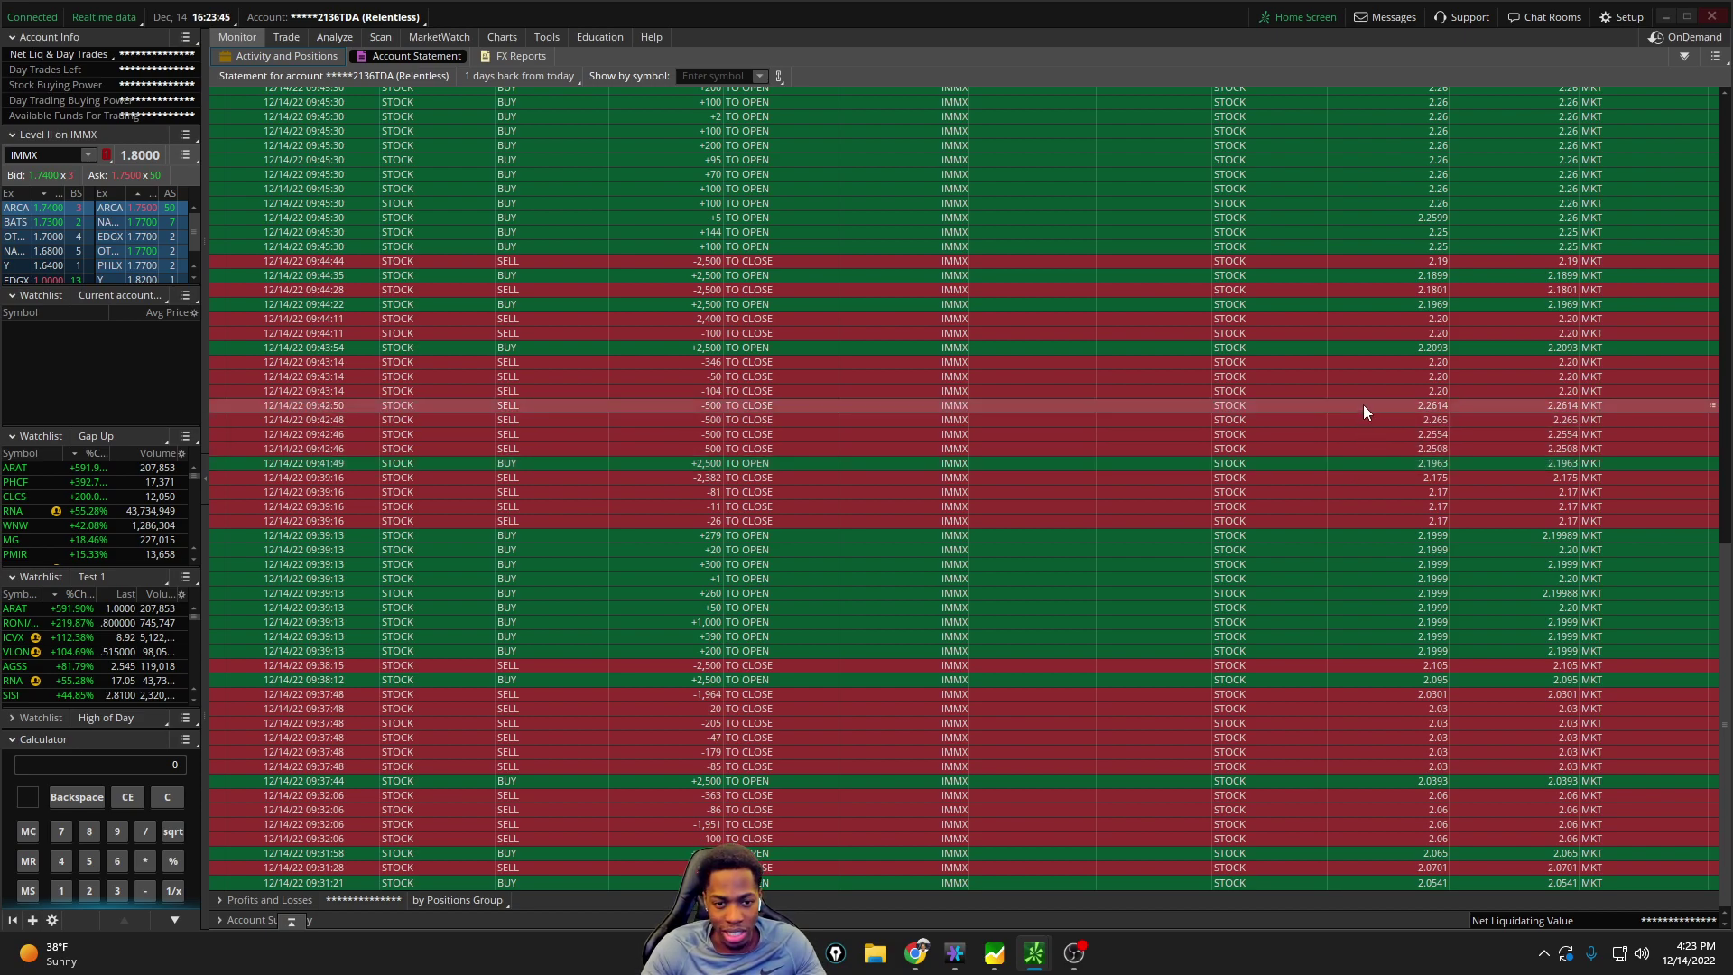
scroll(1372, 363, up, 3)
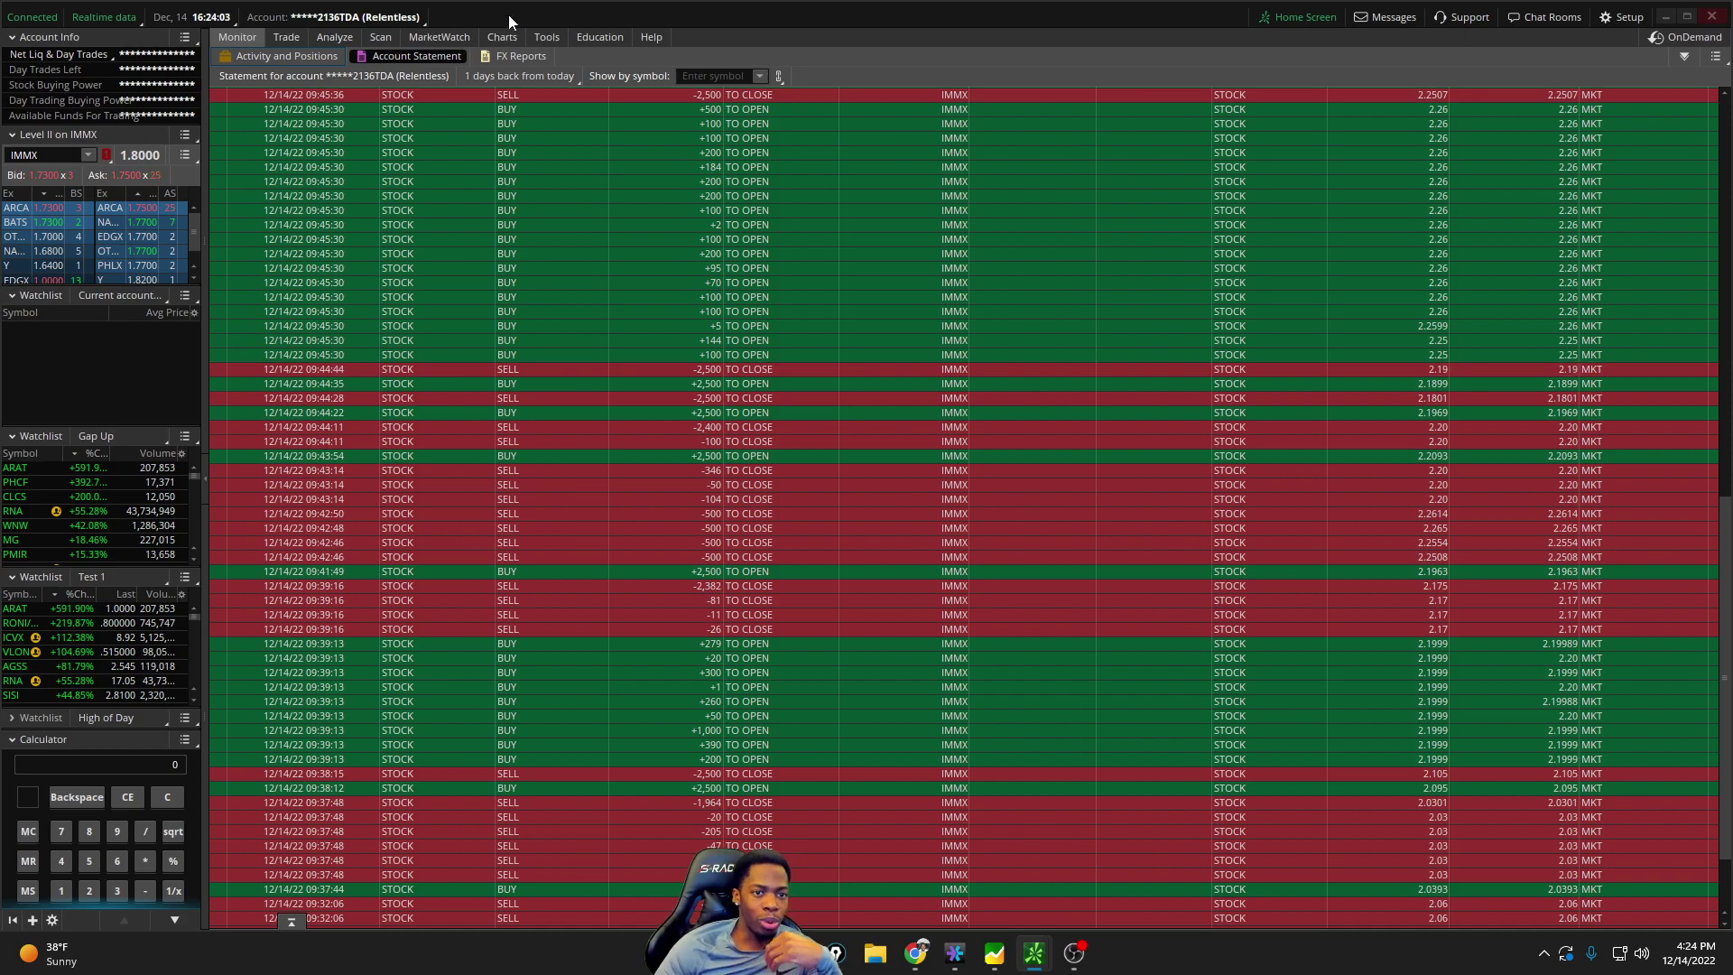
Back on the four-chart layout, pan the 1-minute chart later and select the Ellipse drawing tool
click(502, 37)
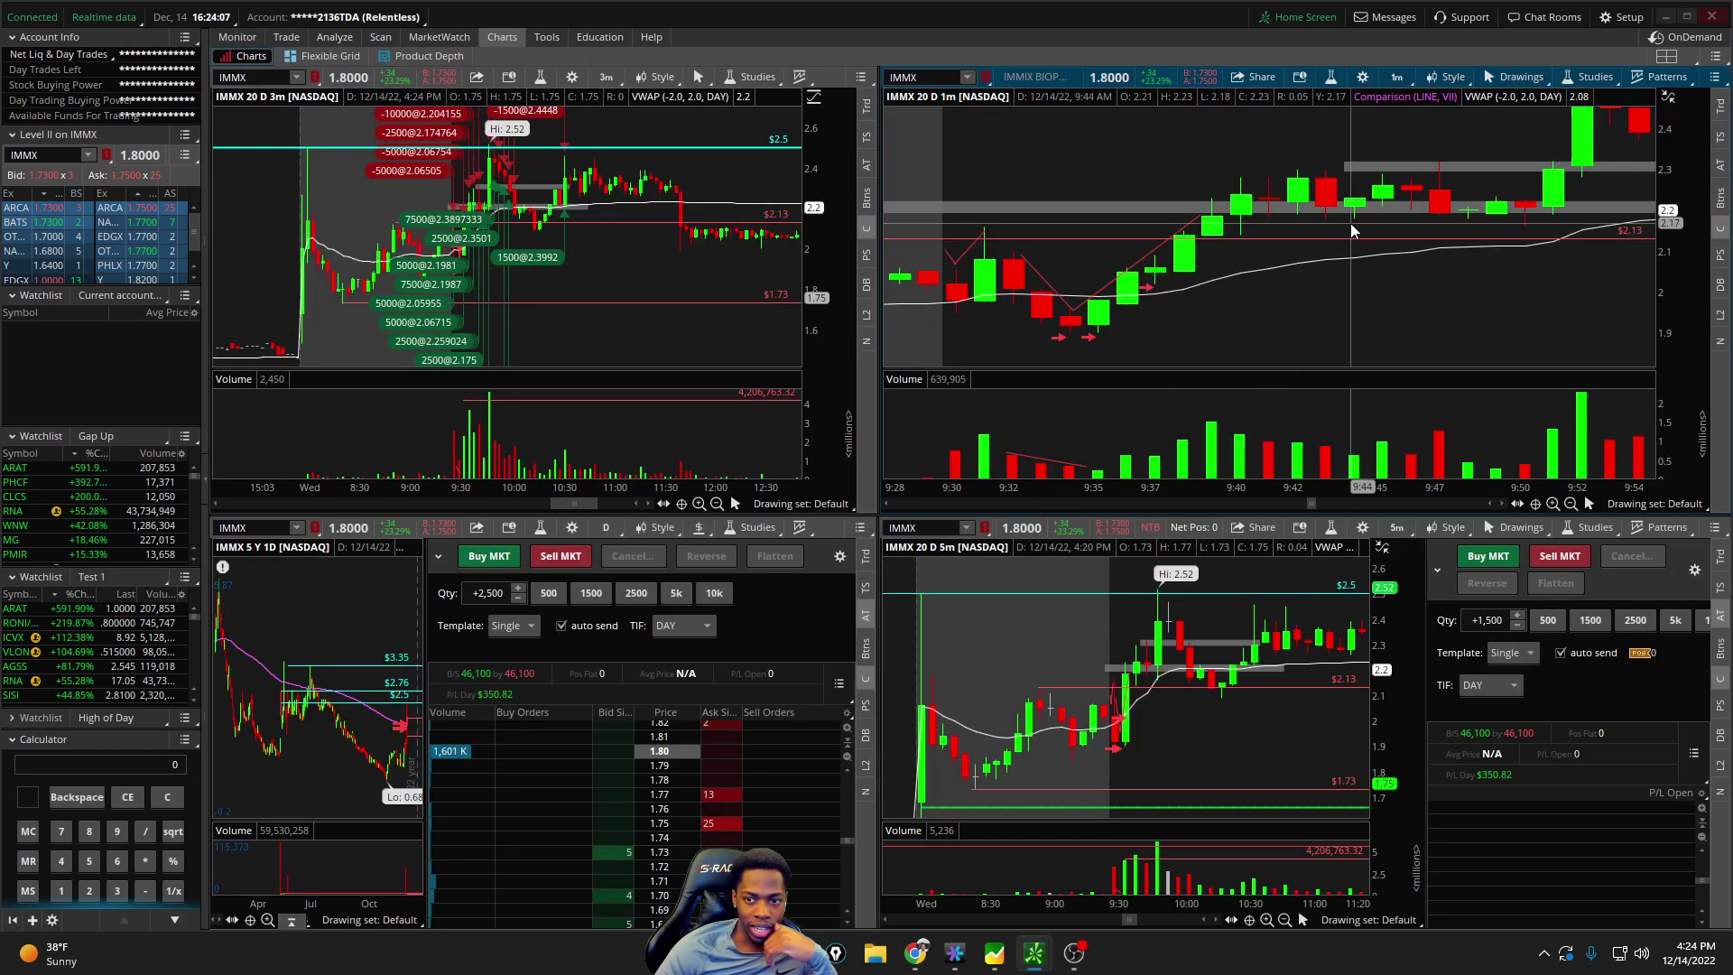
drag(1334, 225, 1222, 225)
right_click(1229, 226)
click(1278, 336)
right_click(1257, 312)
click(1303, 421)
Set the order quantity to 3,500
click(1636, 620)
click(1517, 613)
scroll(1291, 259, down, 3)
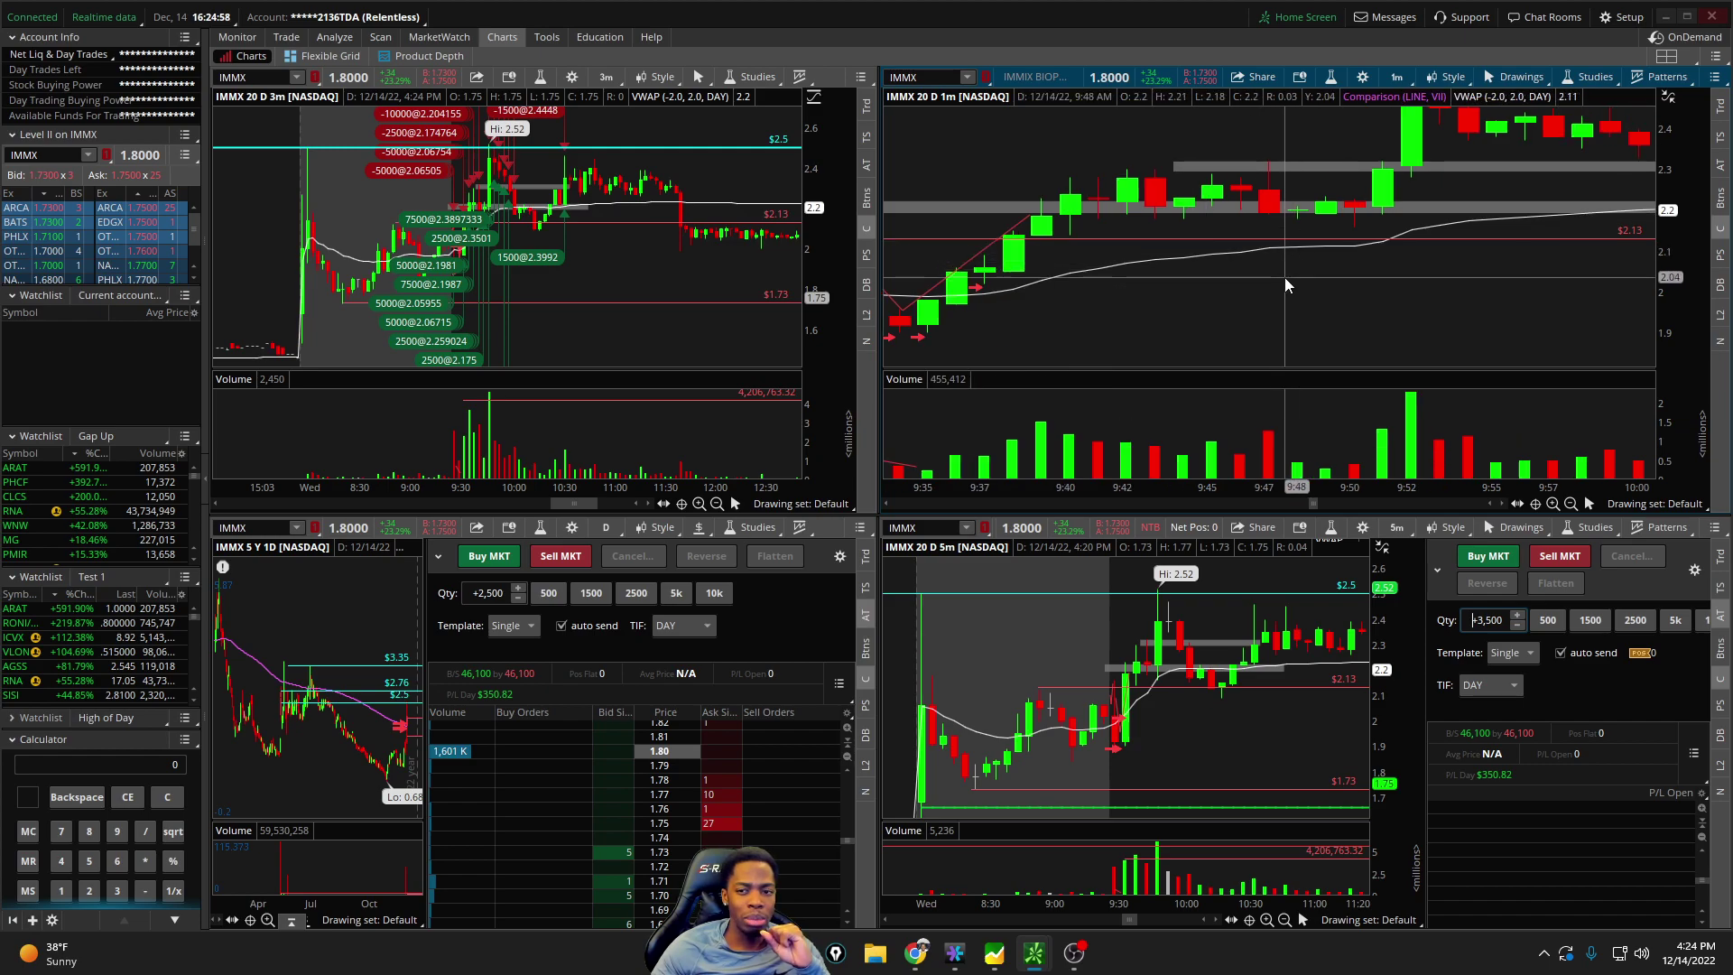
Delete both grey zone bands on the 1-minute chart and zoom the 5-minute chart into the morning move
right_click(1354, 217)
click(1378, 307)
right_click(1302, 193)
click(1350, 276)
scroll(1222, 693, down, 2)
scroll(1201, 672, up, 3)
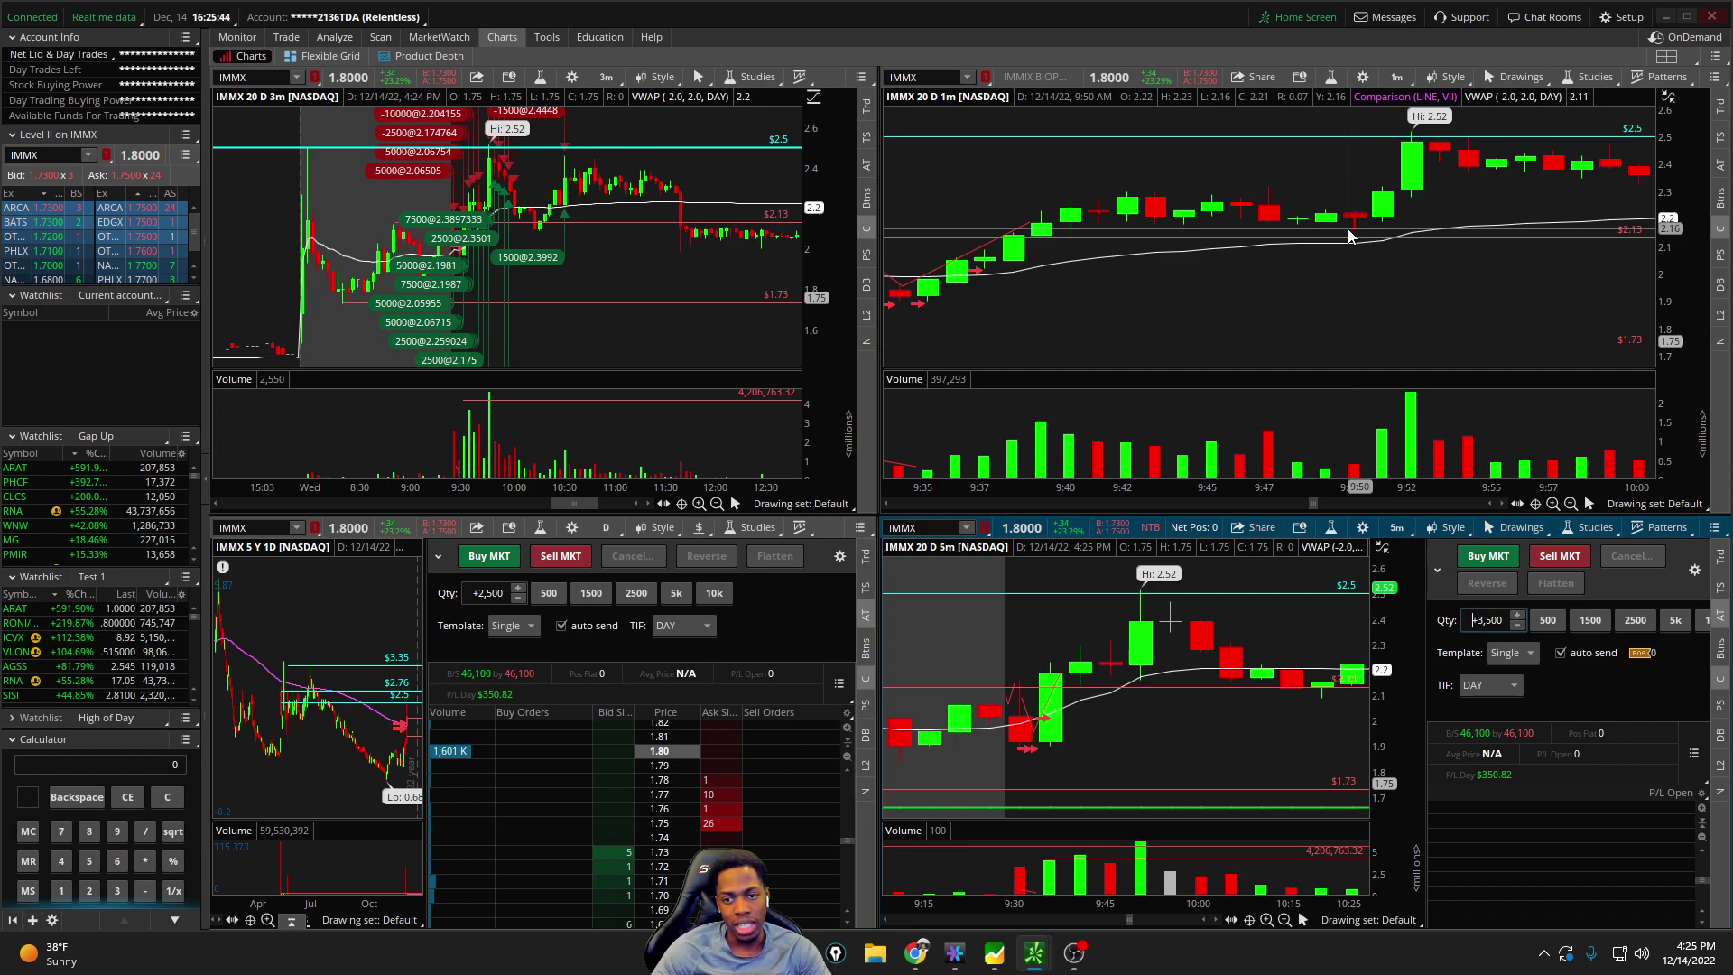
Place a red arrow near 2.13 on the 1-minute chart
middle_click(1356, 237)
click(1381, 356)
click(1345, 231)
Scroll the Account Statement's IMMX trades through the 9:51–9:56 sells near 2.37, checking the charts in between
click(239, 39)
scroll(648, 525, up, 1)
scroll(679, 464, up, 6)
scroll(636, 595, down, 3)
click(516, 40)
scroll(1300, 227, down, 5)
click(237, 37)
scroll(465, 280, up, 3)
scroll(1173, 311, up, 1)
scroll(1164, 343, up, 3)
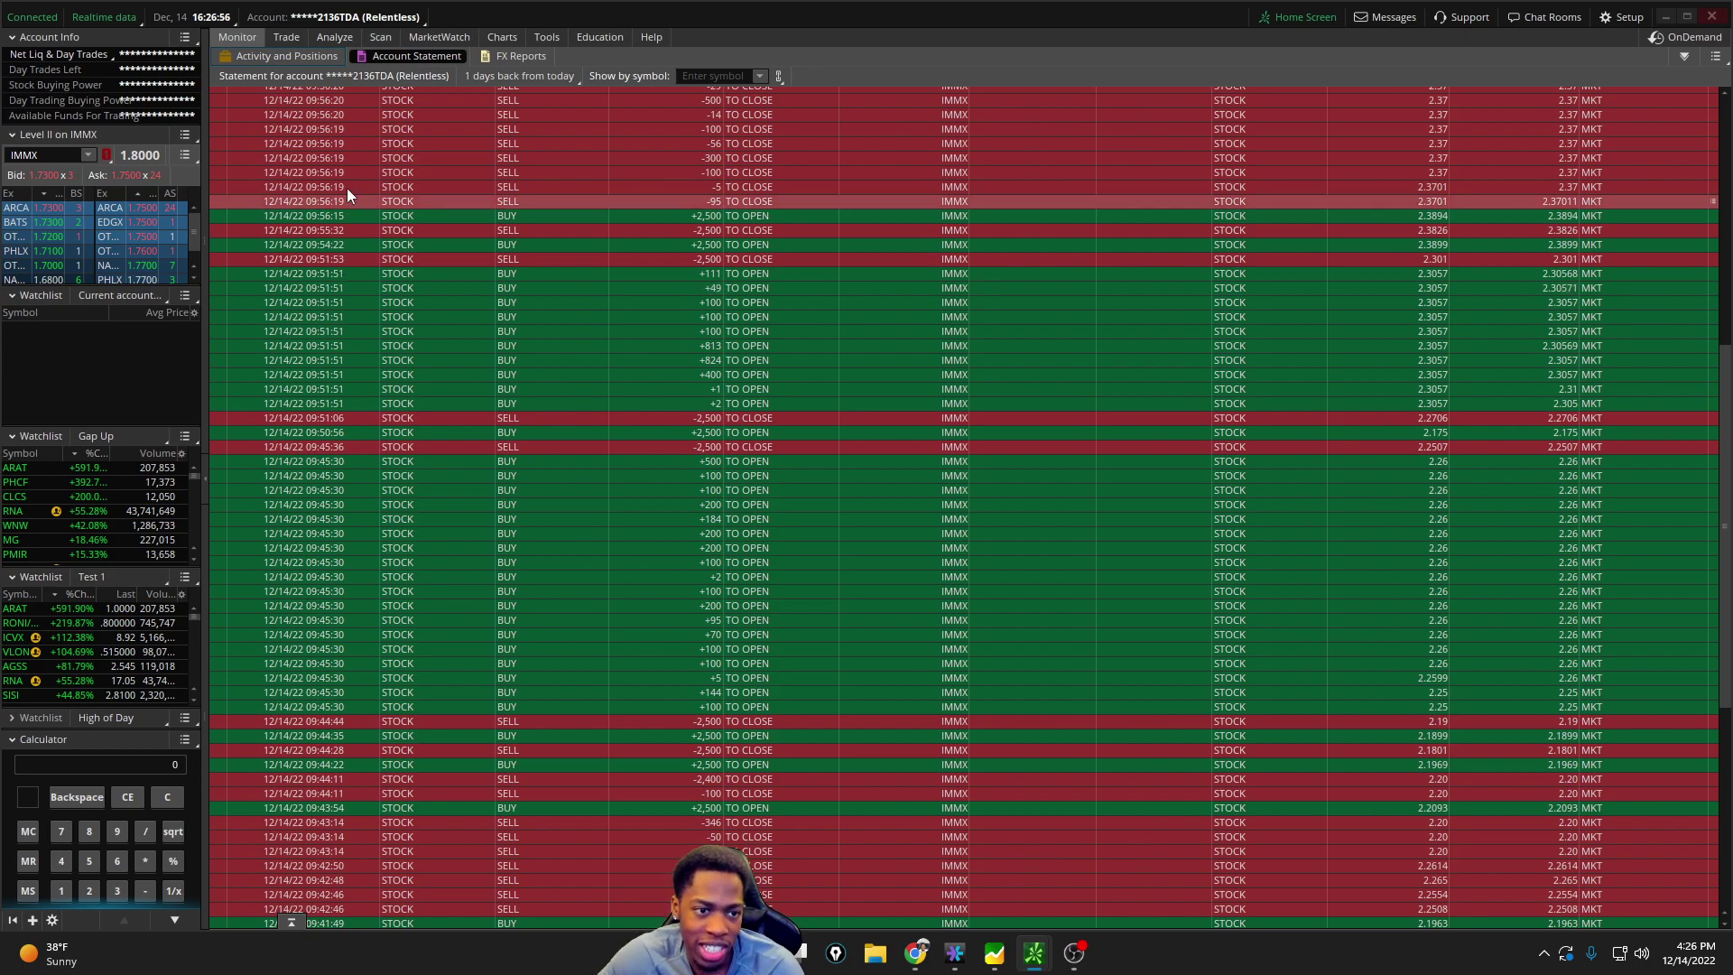
Return to the IMMX chart grid showing red arrows on the 9:52–9:56 candles
click(503, 36)
Sketch a freehand pencil line across the IMMX 1-minute candles from 9:47 to 9:52
scroll(1385, 201, down, 5)
right_click(1385, 200)
click(1338, 237)
drag(1268, 185, 1446, 185)
scroll(1399, 234, up, 5)
scroll(1483, 403, down, 3)
scroll(1500, 166, down, 3)
Mark the 9:55 bar on the 1-minute chart with an arrow
right_click(1356, 157)
click(1368, 275)
click(1407, 174)
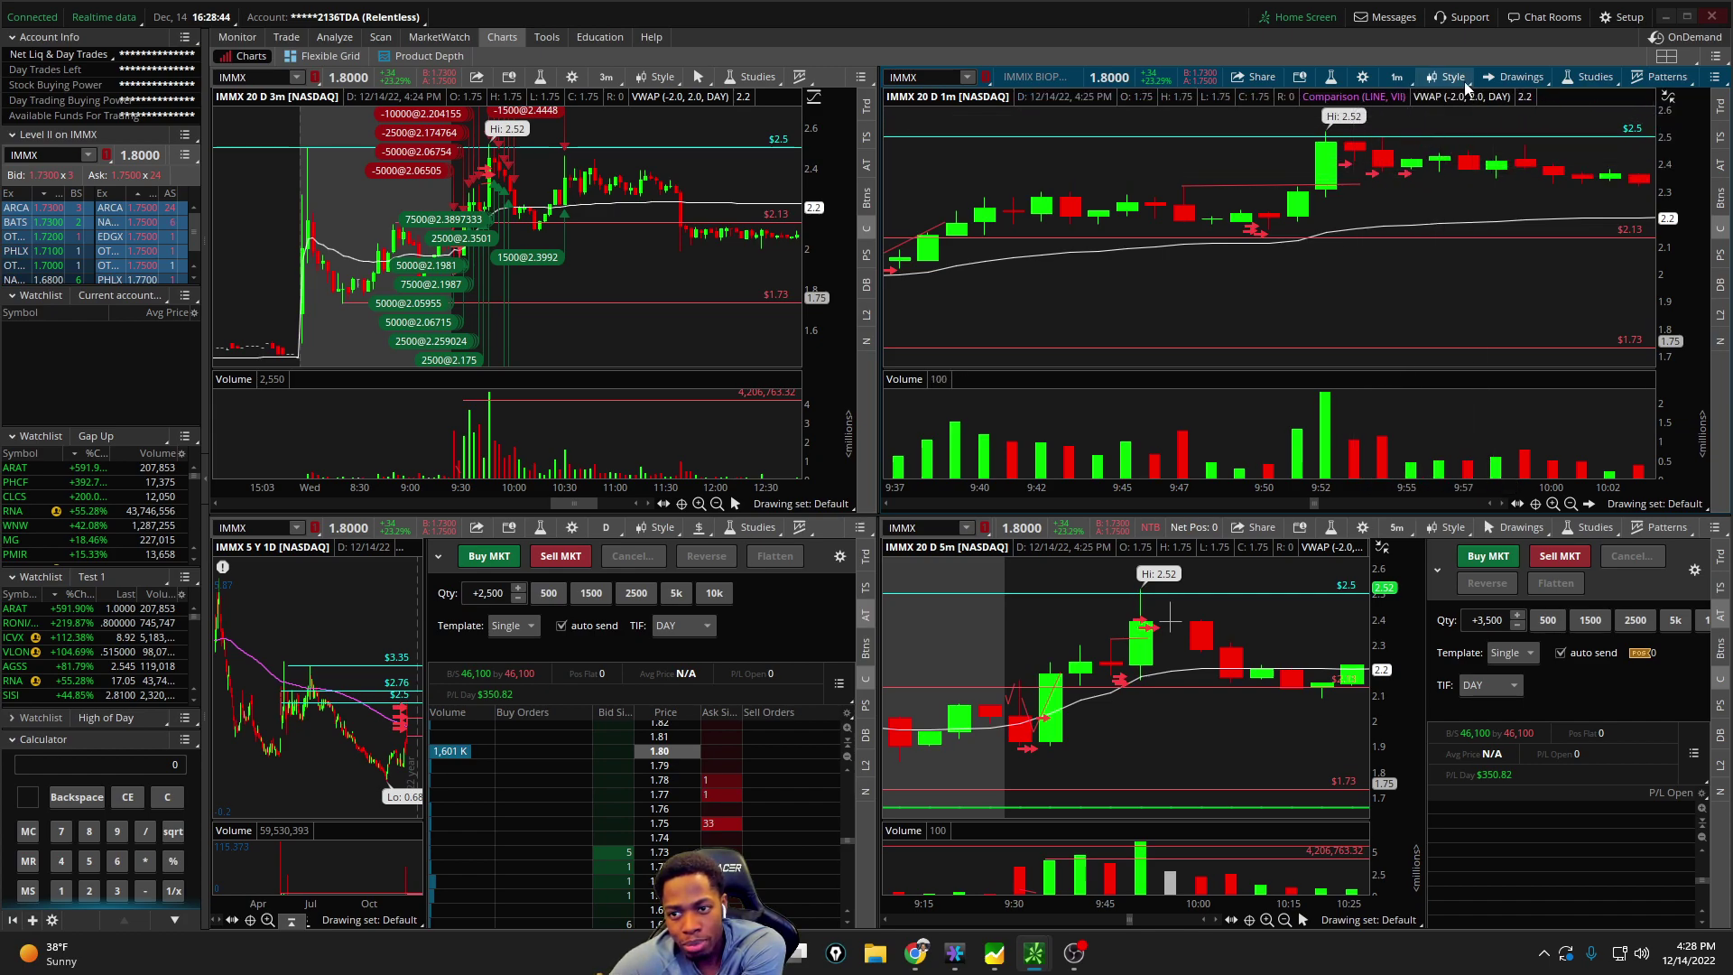
Turn on Show trades in the 1-minute chart settings and compress its price scale
click(1365, 78)
click(1037, 407)
click(1113, 717)
click(1064, 716)
drag(1672, 201, 1659, 158)
Zoom the 5-minute chart out and the 5-year daily chart into May–mid-July
click(1283, 920)
click(1284, 920)
drag(275, 719, 352, 673)
drag(345, 763, 226, 751)
Zoom the 5-minute chart onto 12/14 at 2.02–2.84 and scroll the 1-minute chart to 9:55–10:20
drag(1166, 650, 1242, 681)
drag(1368, 637, 1418, 744)
drag(1090, 677, 1123, 677)
scroll(1319, 212, down, 3)
scroll(1195, 160, down, 3)
scroll(1102, 223, down, 3)
click(238, 37)
scroll(683, 581, up, 8)
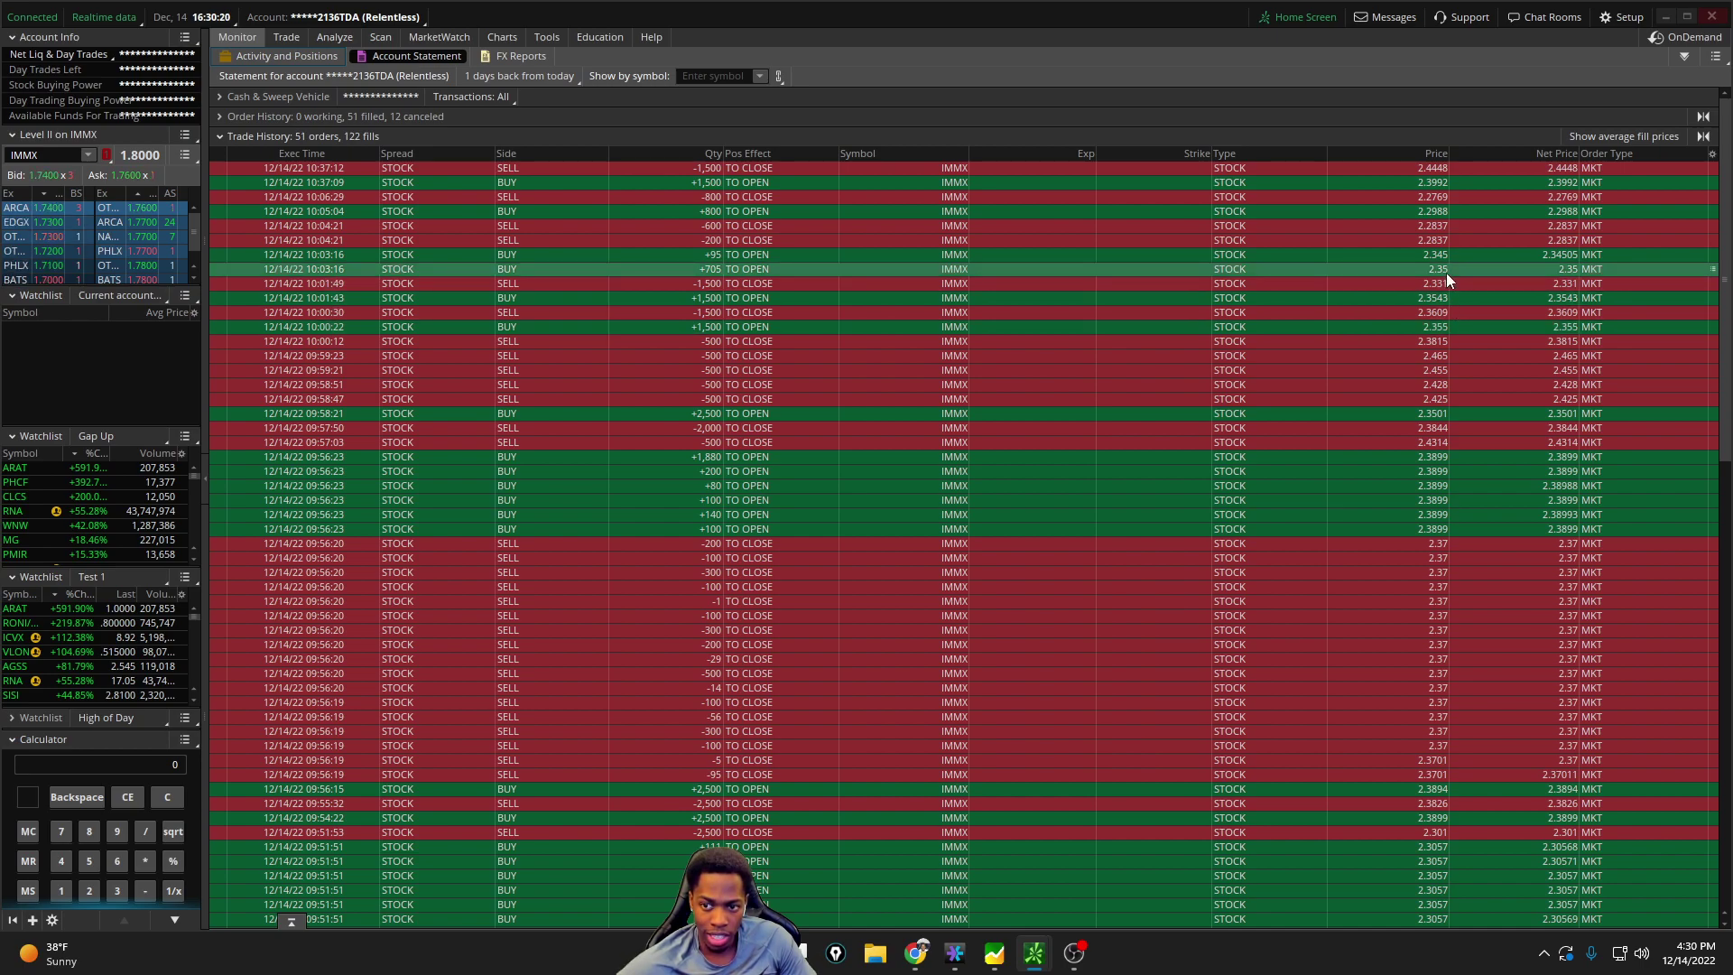
Return to the chart grid and zoom the 1-minute chart onto the 9:48–9:55 fills
click(498, 41)
click(1568, 507)
drag(1058, 265, 1220, 192)
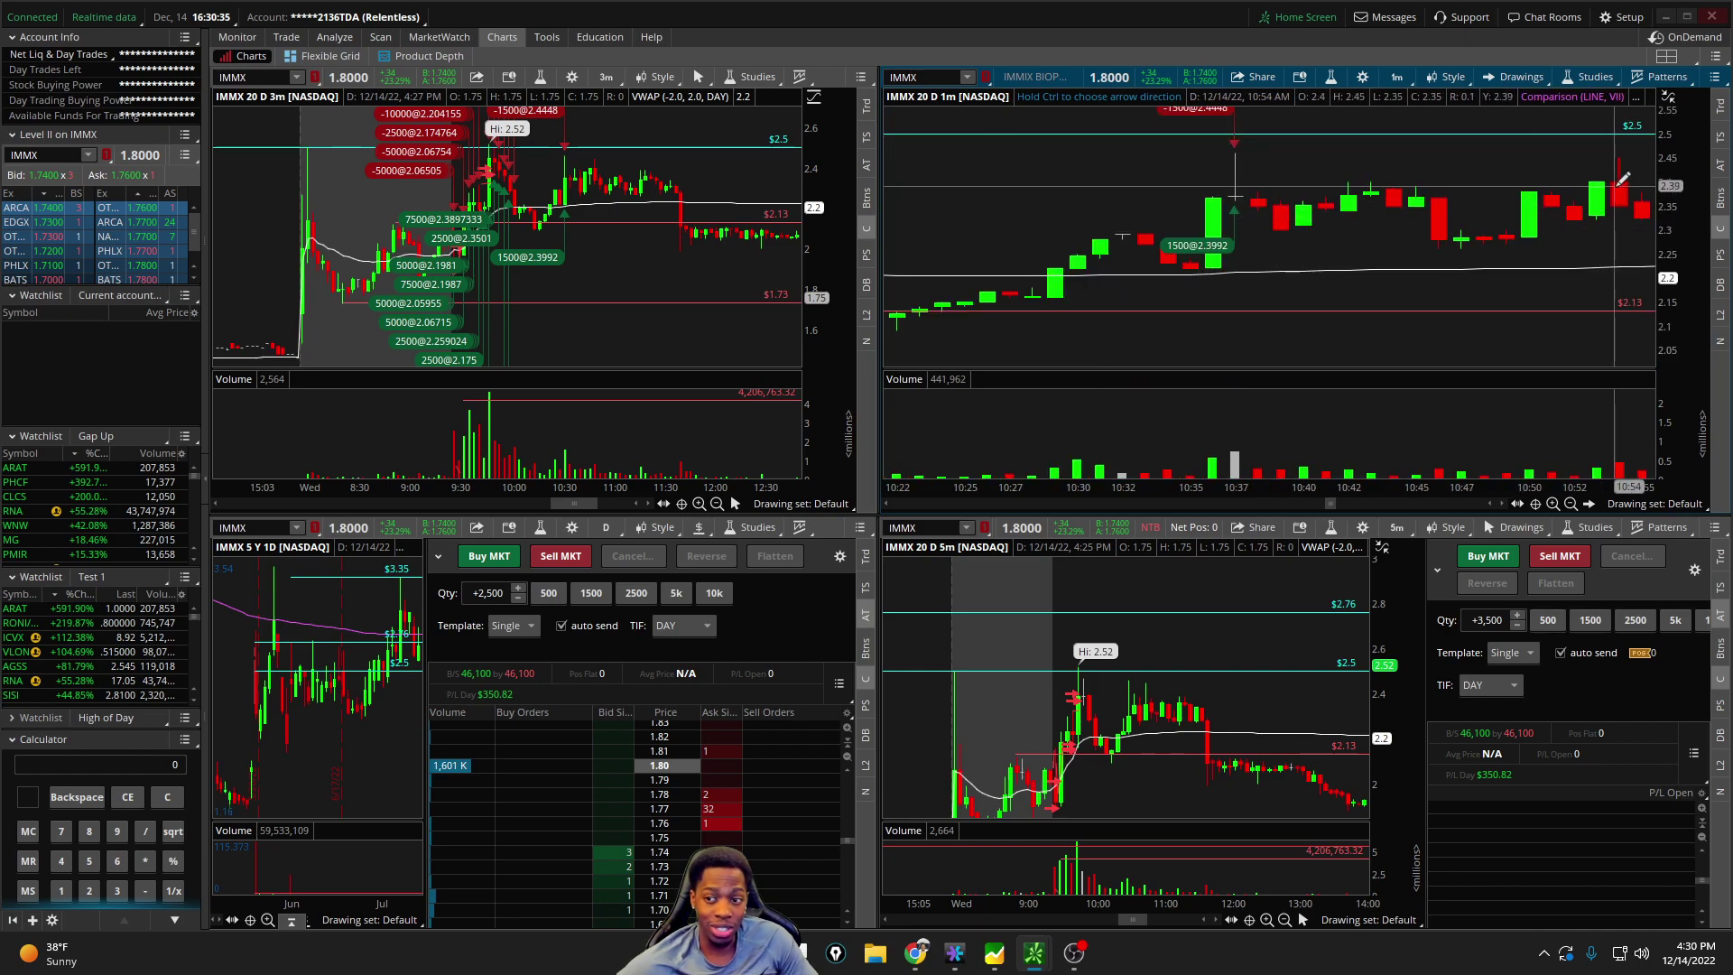
scroll(1173, 271, up, 5)
scroll(1110, 304, up, 2)
drag(1152, 313, 1335, 226)
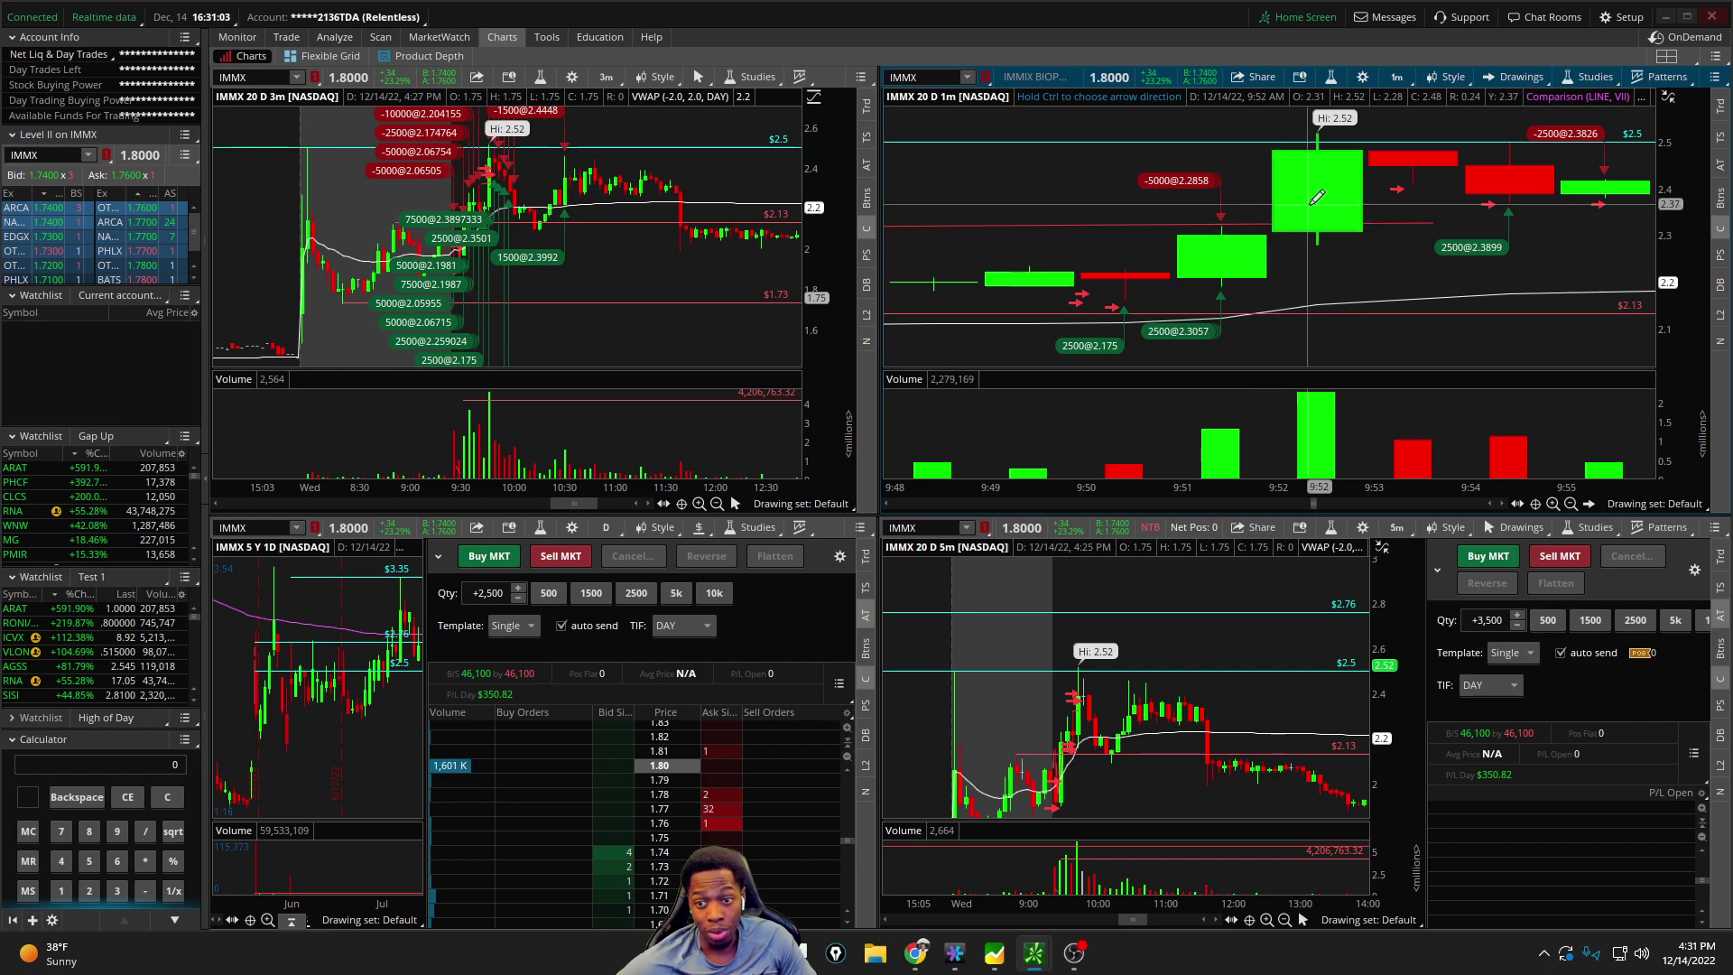
Circle two candles on the 1-minute chart with ellipses
scroll(1306, 182, down, 10)
scroll(1475, 352, up, 3)
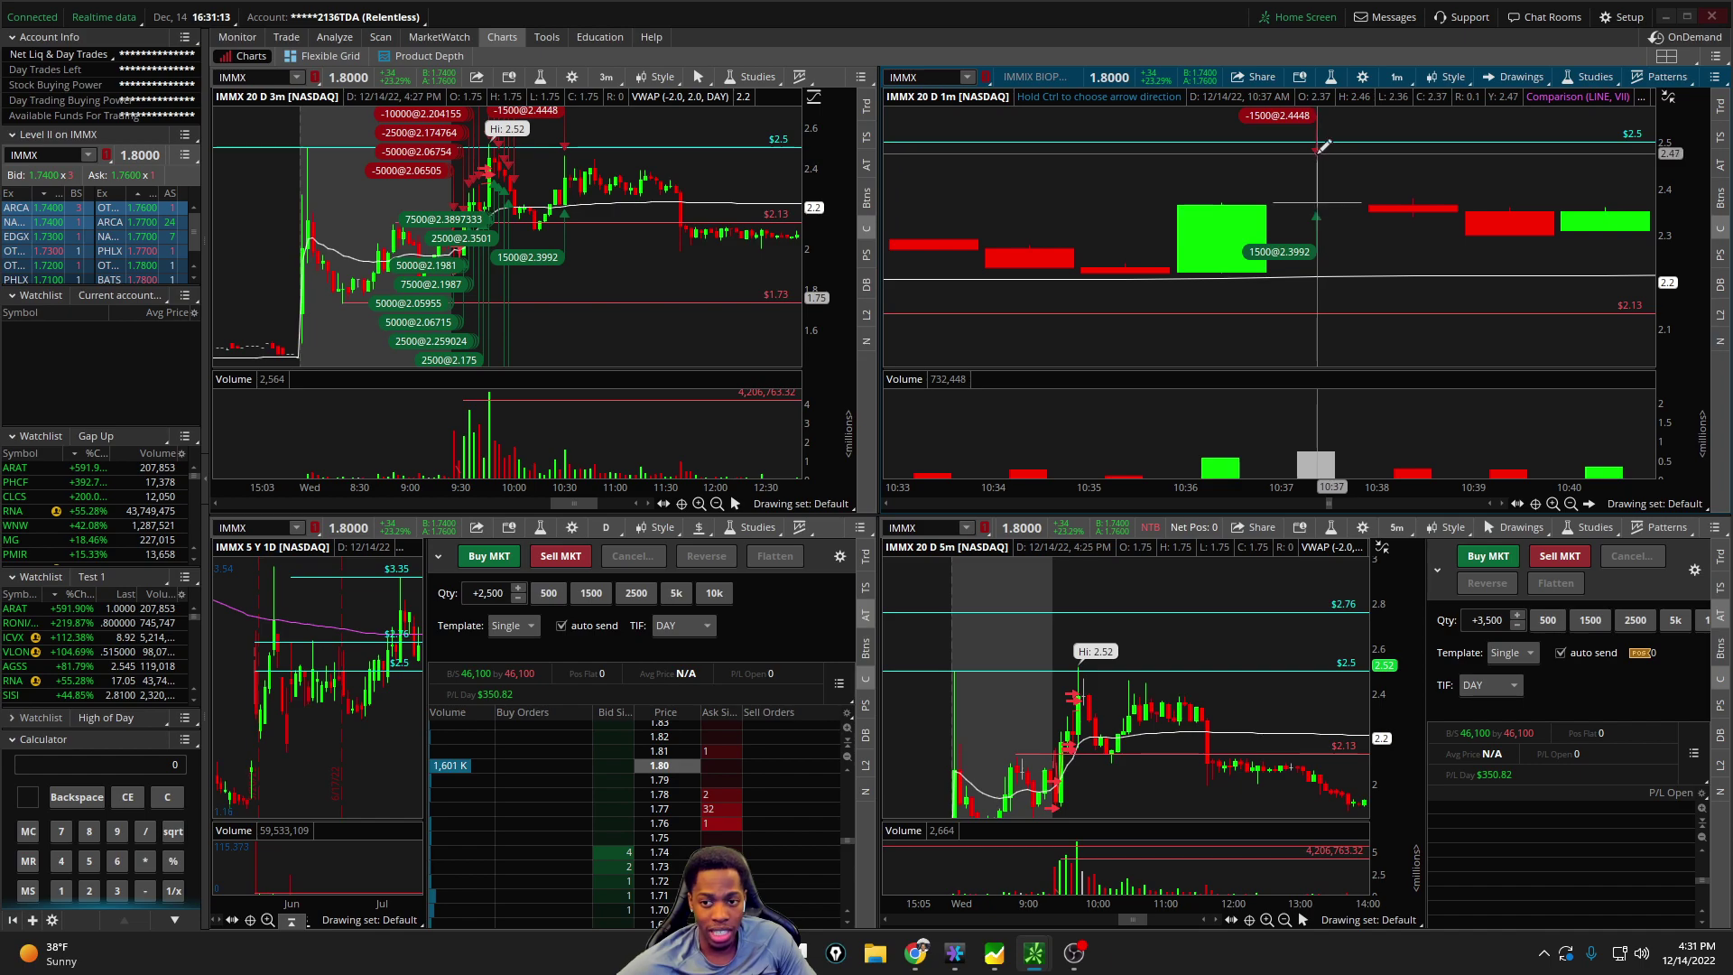
click(1569, 503)
click(1569, 504)
drag(1146, 185, 1252, 185)
right_click(1249, 185)
click(1280, 279)
click(1045, 160)
click(1237, 161)
click(1267, 168)
Zoom the 1-minute chart into the 10:20–11:40 stretch and scroll through it
click(1570, 504)
click(1570, 504)
click(1571, 505)
drag(1074, 159, 894, 254)
scroll(1260, 252, up, 8)
scroll(1260, 252, up, 1)
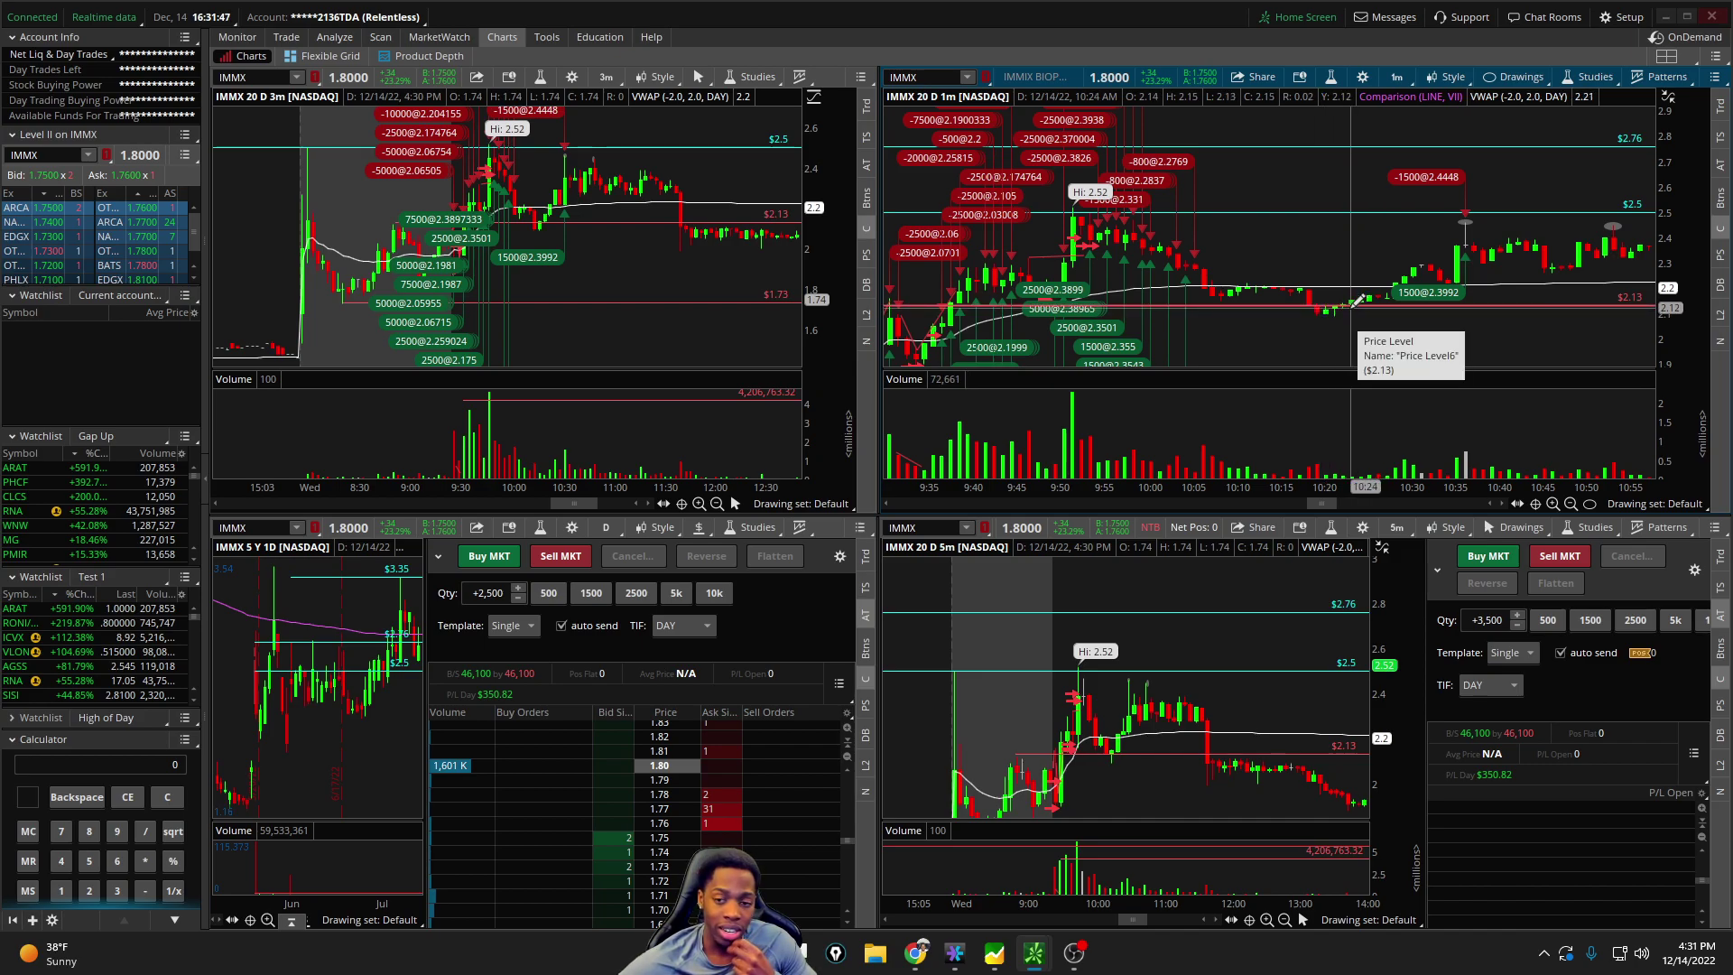
scroll(1150, 242, down, 5)
scroll(1393, 215, down, 1)
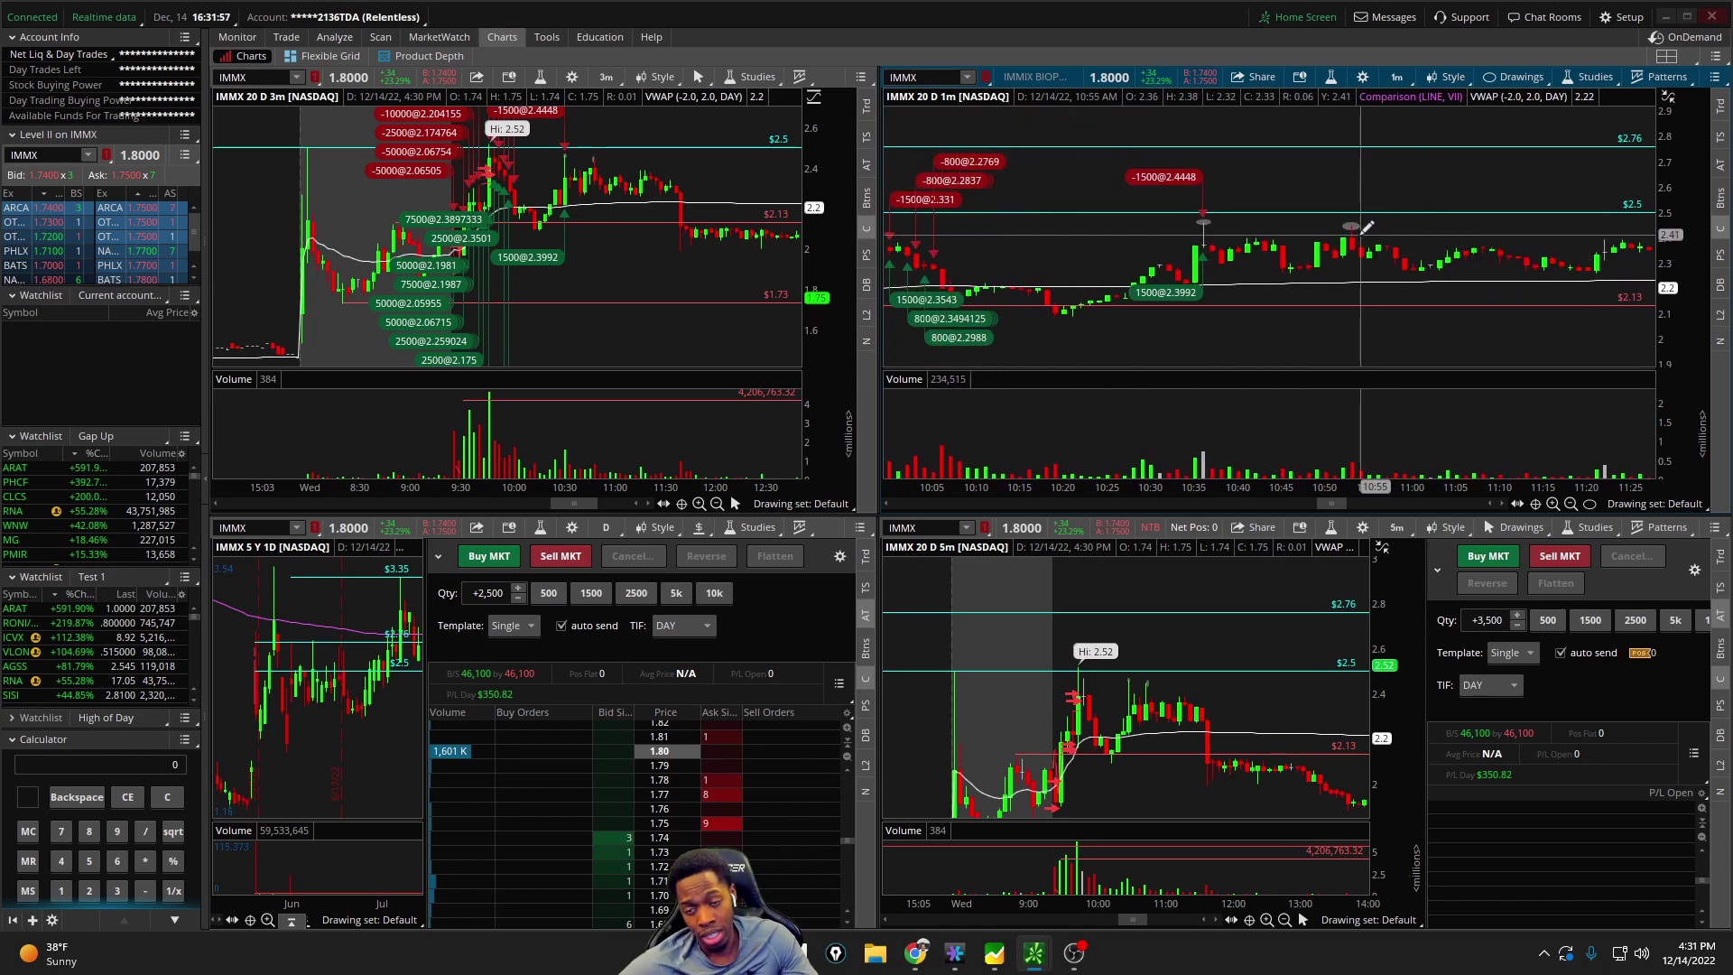
Add a 2.4 price level to the 1-minute IMMX chart
middle_click(1234, 230)
click(1275, 289)
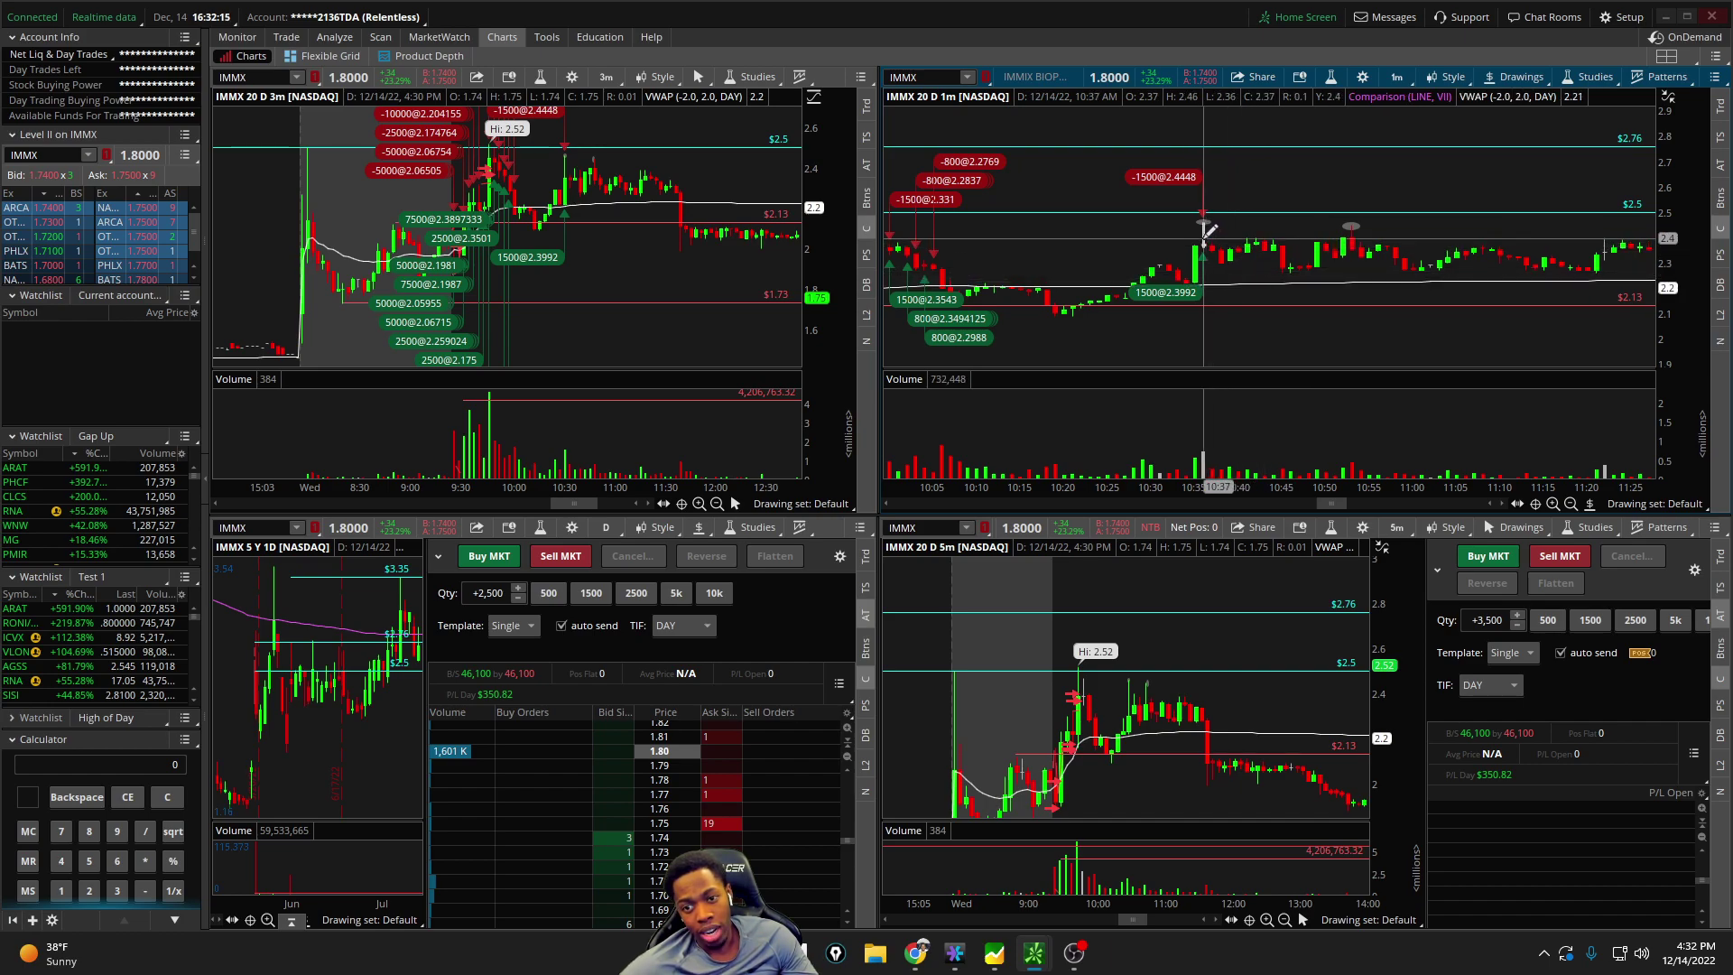
scroll(1351, 217, down, 6)
scroll(1272, 232, down, 1)
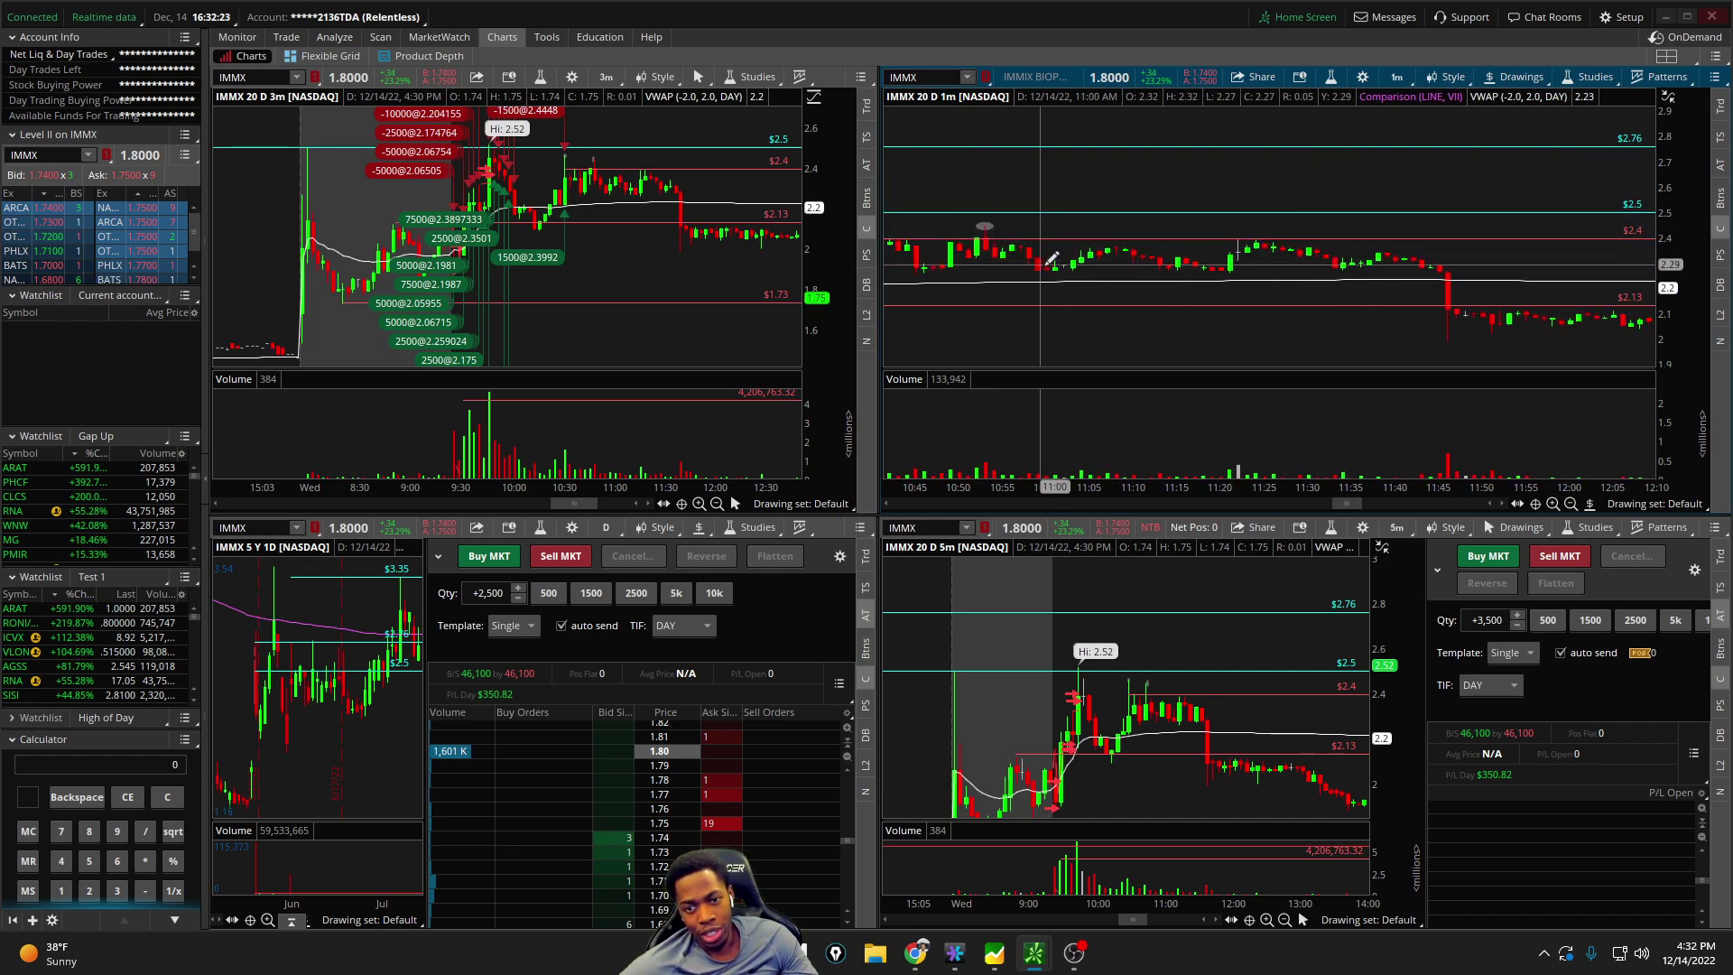
scroll(1420, 273, down, 2)
scroll(1425, 291, down, 15)
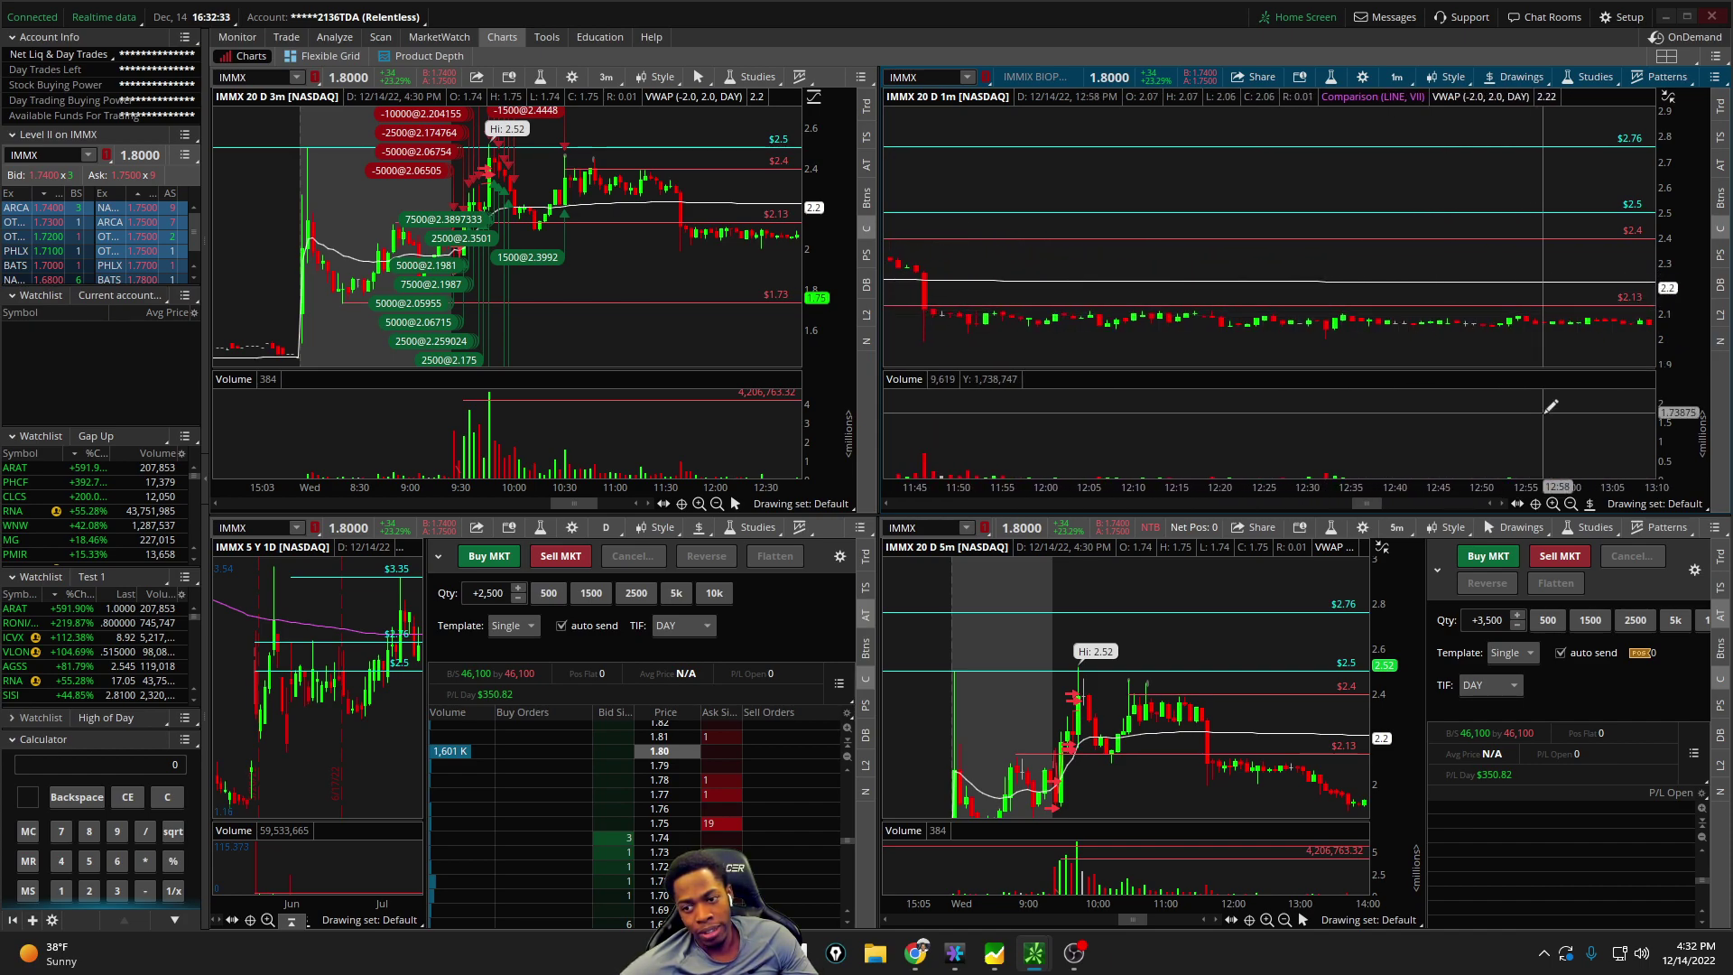
Show the whole session with a wider price range, revealing the afternoon fade toward 1.74
click(1570, 503)
drag(1680, 257, 1681, 302)
scroll(1245, 807, down, 10)
scroll(1162, 918, down, 3)
drag(1156, 919, 1151, 919)
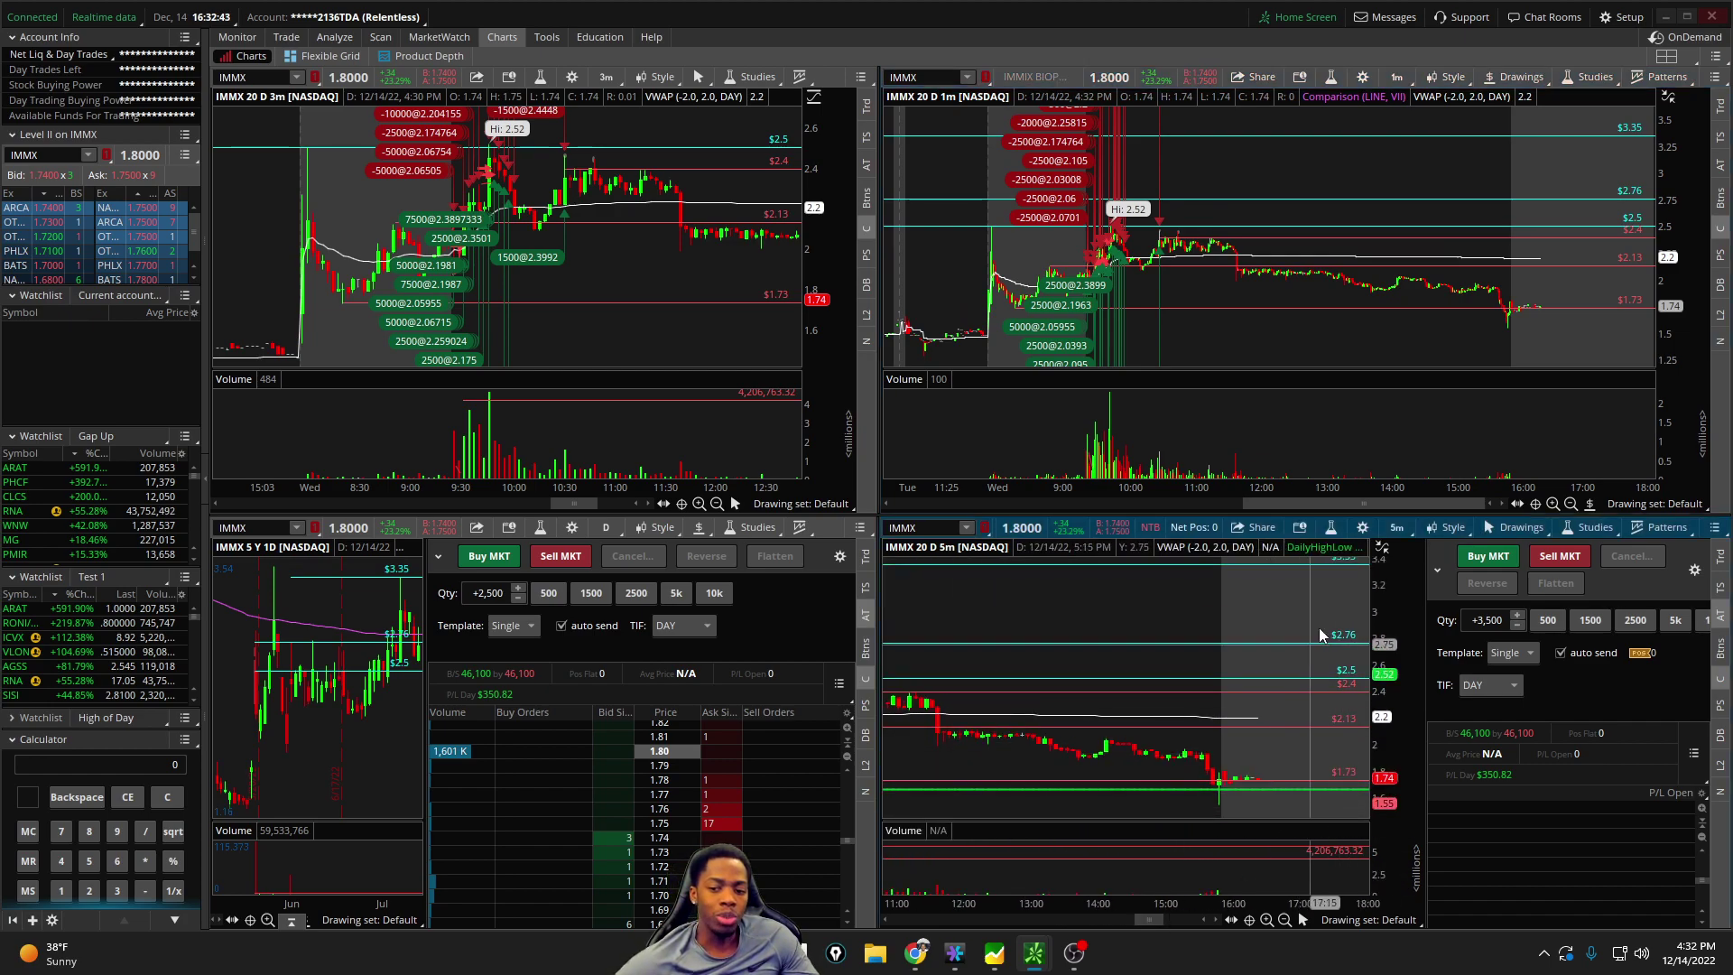
scroll(1211, 649, up, 3)
Replace IMMX with AMAM in the linked charts
click(253, 78)
key(Return)
key(BackSpace)
text(AMAM)
key(Return)
Zoom out and scroll the AMAM 5-minute chart across several days, including the 4.76 high
scroll(1115, 778, down, 10)
scroll(1157, 641, down, 15)
click(1285, 919)
click(1284, 919)
scroll(1100, 749, up, 1)
scroll(1099, 748, up, 1)
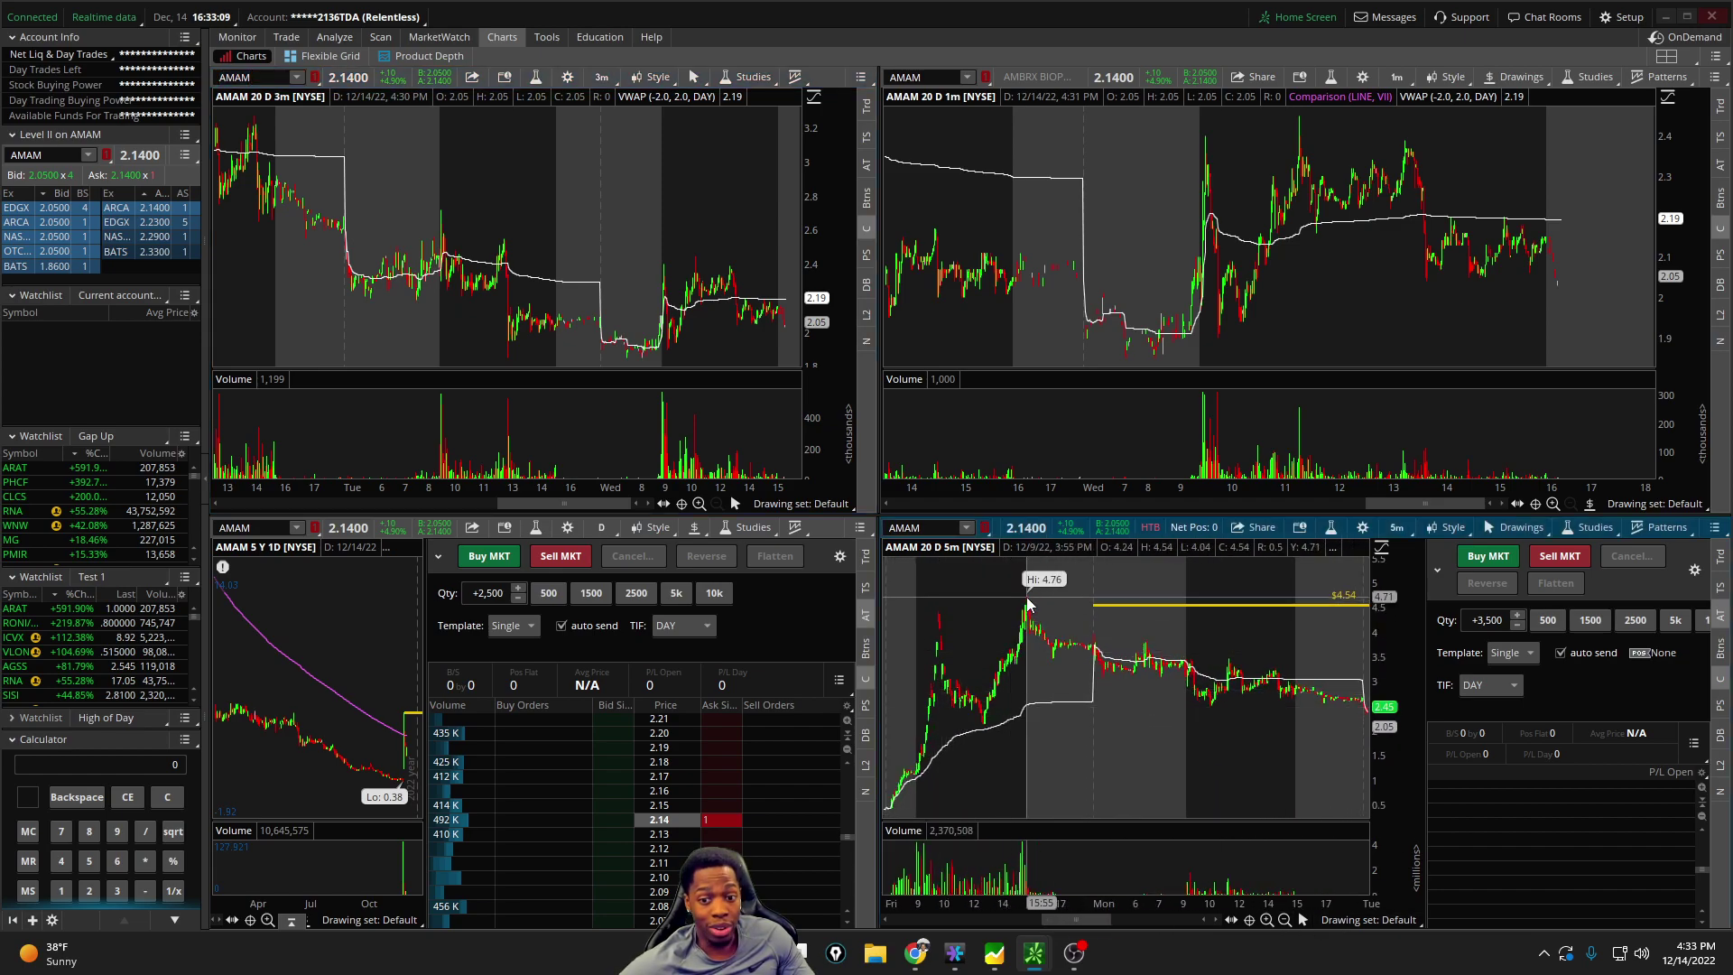
scroll(1128, 704, down, 3)
drag(1089, 918, 1142, 919)
scroll(1046, 719, down, 1)
scroll(1111, 754, down, 3)
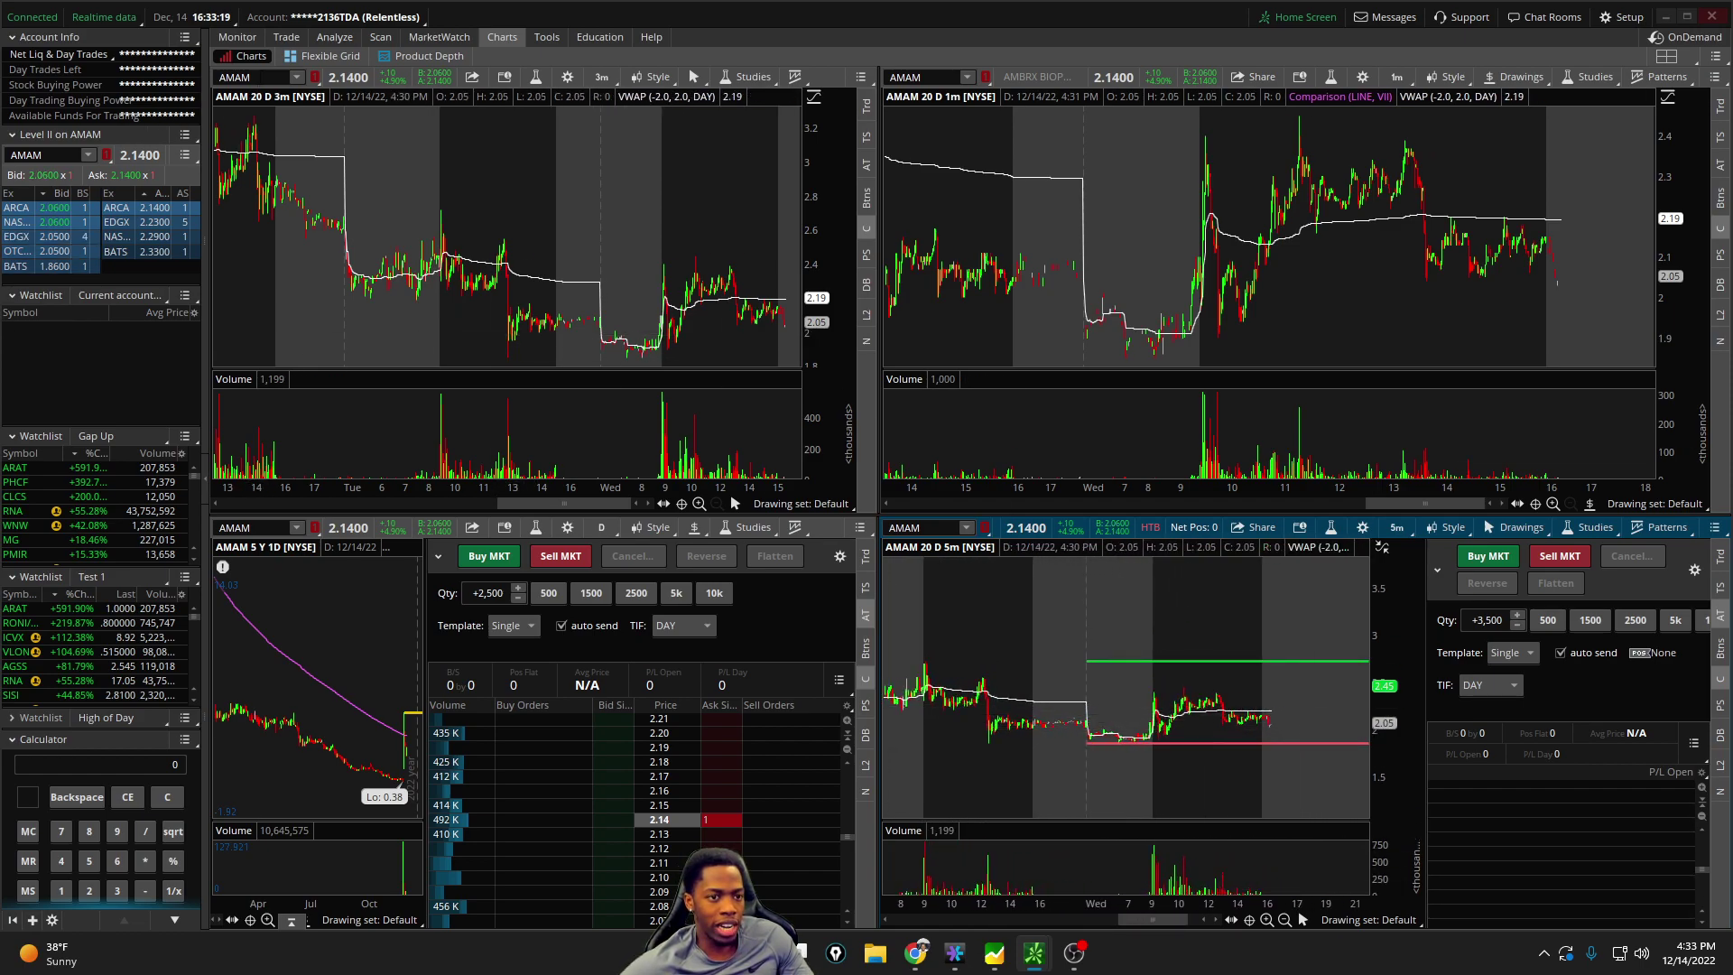
click(298, 77)
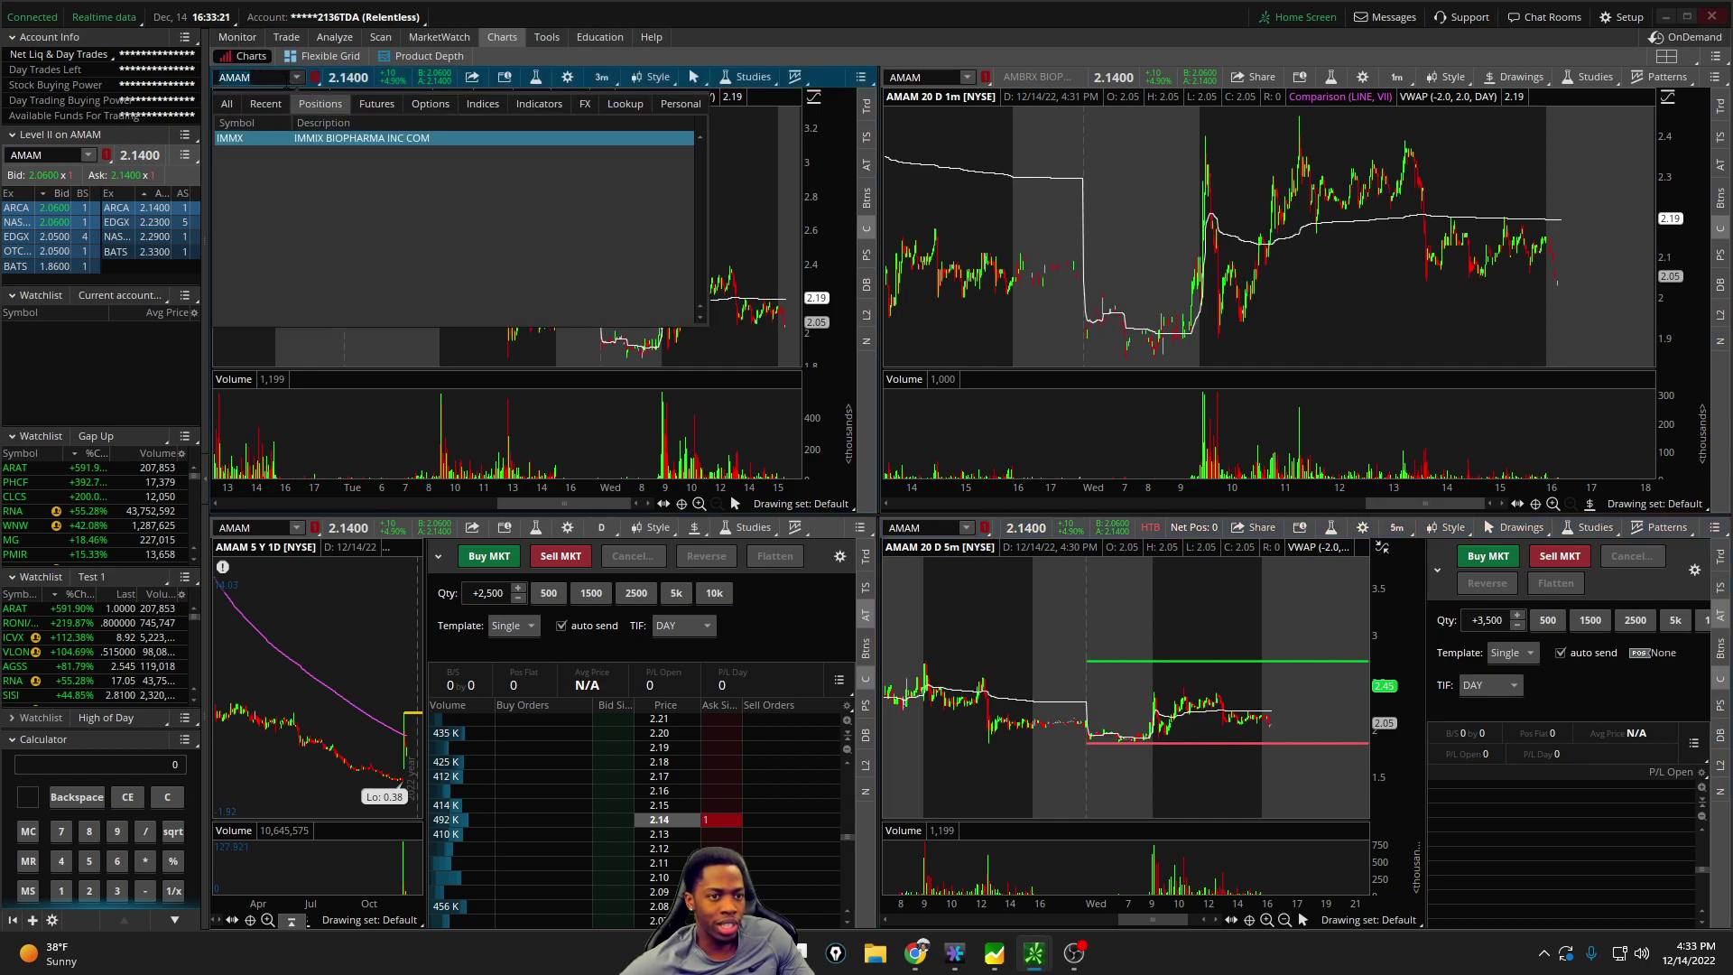
Scroll through the trade history in the Account Statement
click(233, 38)
scroll(541, 270, down, 5)
click(501, 38)
Load HTGM into the linked charts
click(243, 77)
text(HTGM)
key(Return)
Zoom the HTGM 5-minute chart into Monday's open, then back out to a multi-day view
click(1287, 919)
drag(1173, 919, 1108, 917)
drag(1080, 761, 1218, 686)
drag(1103, 648, 1134, 692)
click(1283, 921)
click(1283, 920)
click(1282, 922)
drag(1160, 921, 1061, 841)
Load RENT into the linked charts and pan its 5-minute chart through the climb to 3.8
click(925, 77)
text(RENT)
key(Return)
drag(989, 914, 1080, 900)
scroll(1229, 786, down, 3)
drag(1101, 921, 1198, 919)
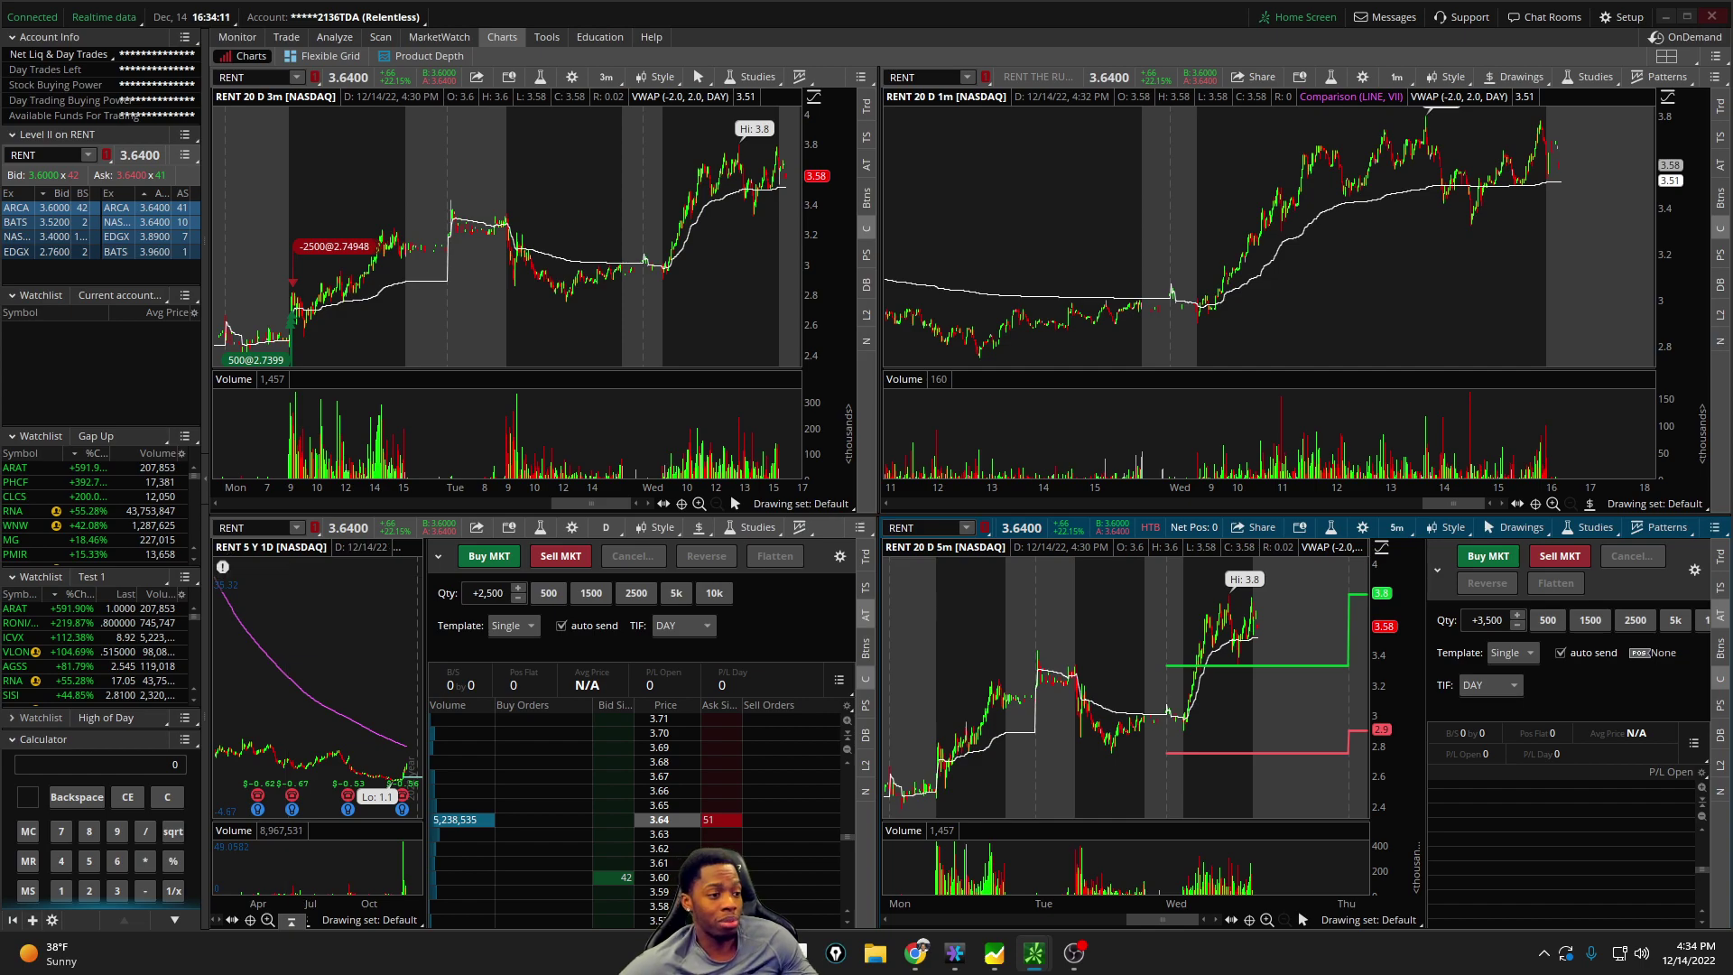